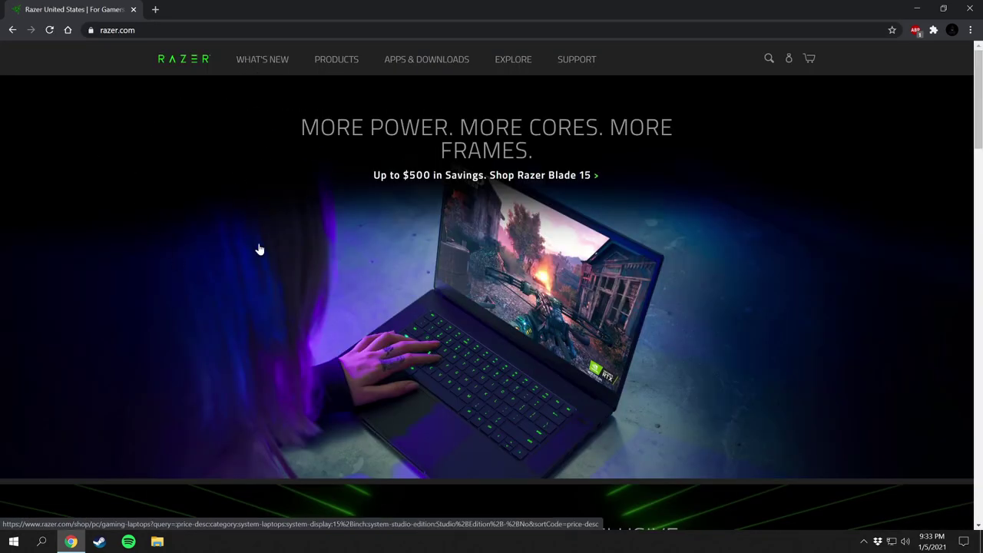
Open the Synapse 3 driver page on the Razer website
scroll(137, 249, down, 5)
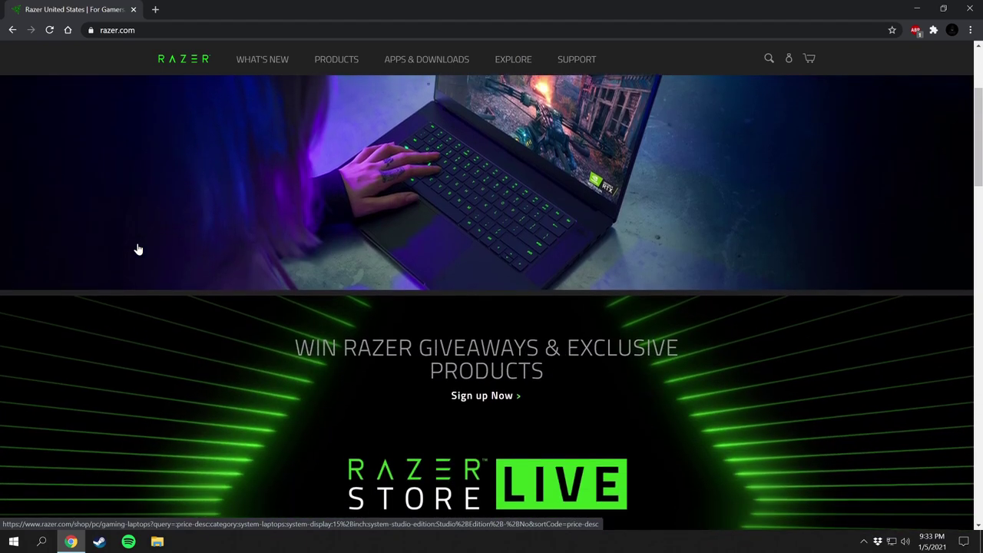
scroll(137, 249, down, 10)
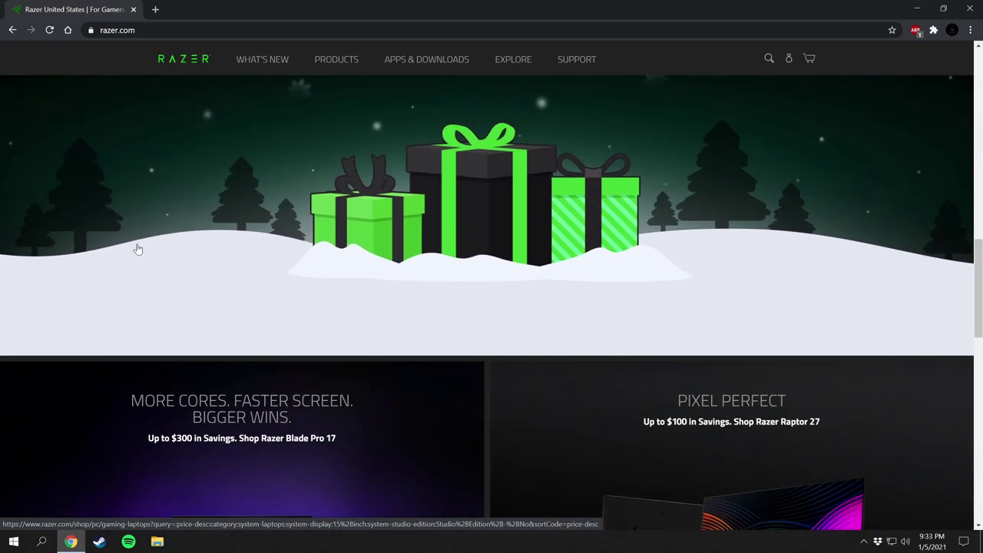
scroll(137, 249, down, 3)
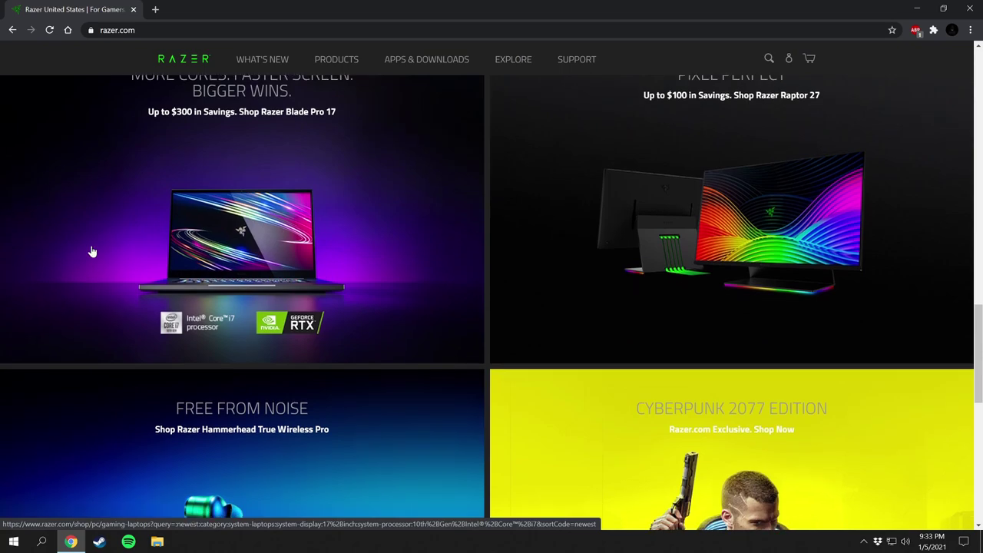
scroll(93, 252, down, 4)
scroll(92, 252, down, 4)
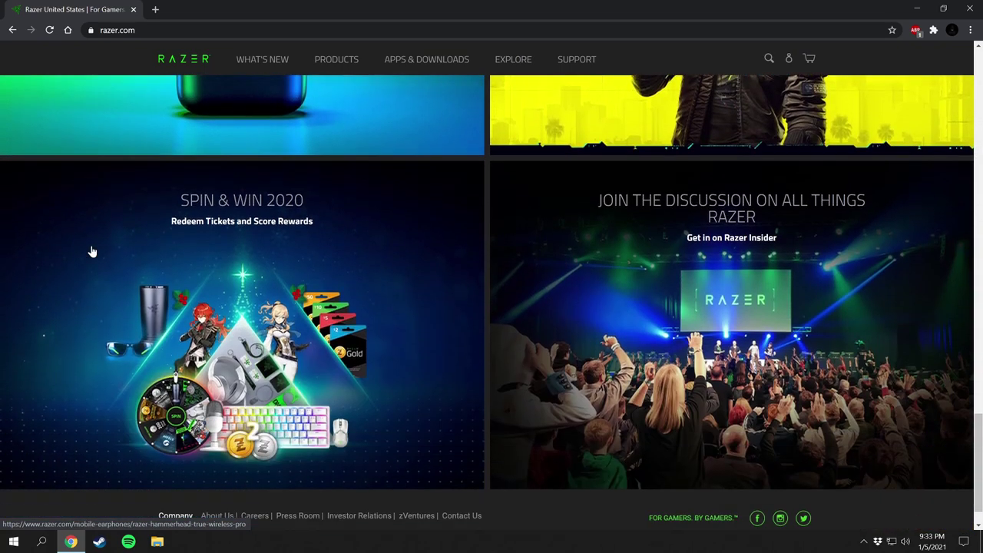
scroll(93, 254, up, 11)
scroll(96, 255, up, 12)
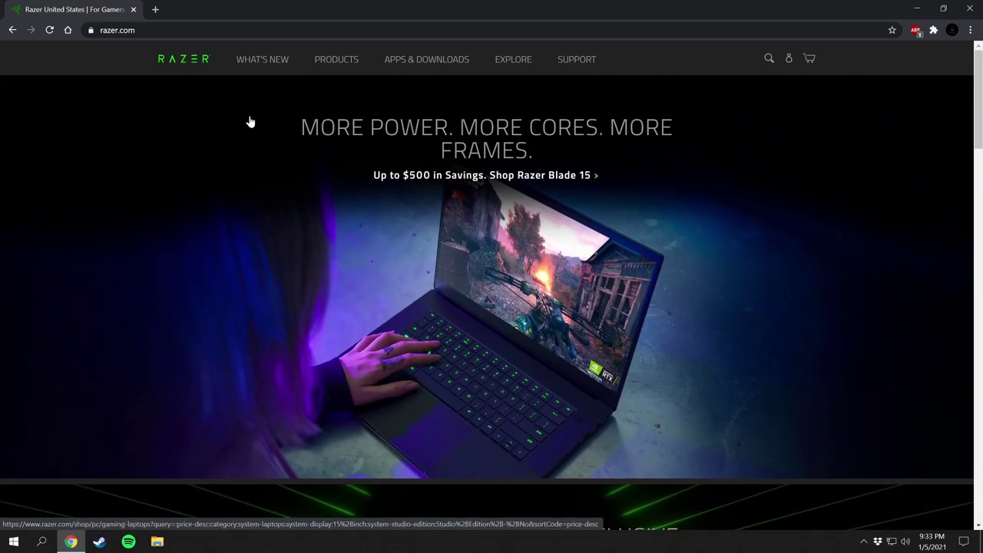
mouse_move(441, 66)
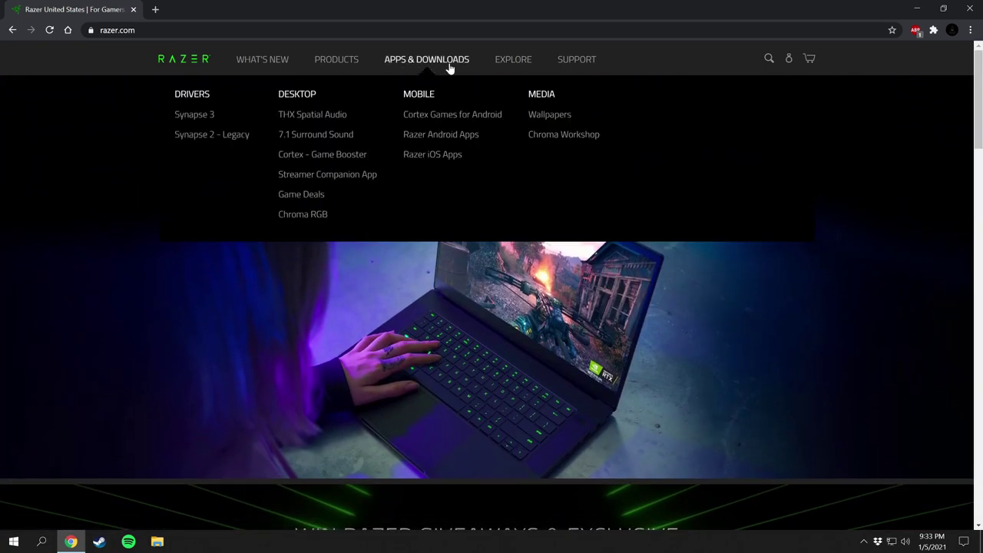
click(207, 118)
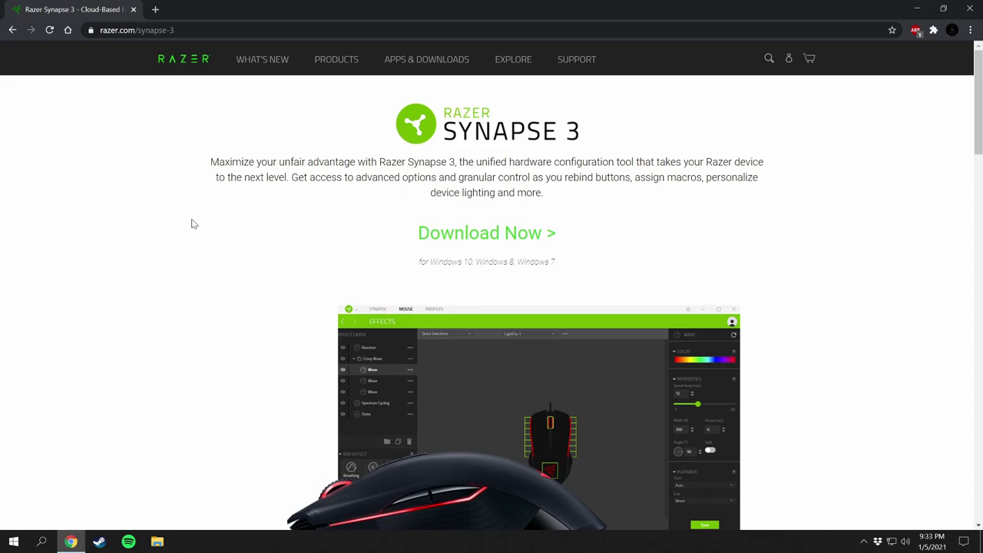
Review the feature sections of the Synapse 3 page, including cloud storage, macros, Hypershift and Chroma Studio
scroll(194, 224, down, 3)
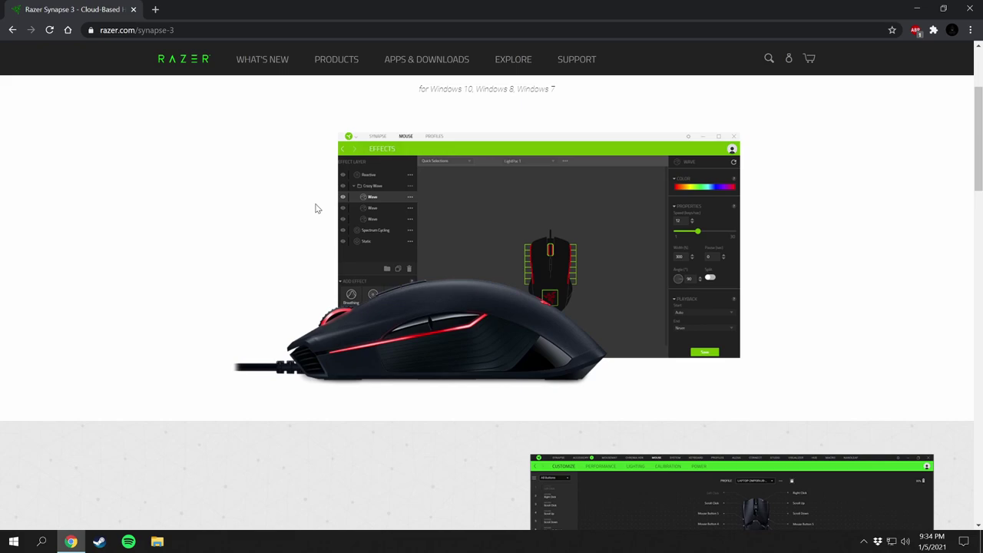
scroll(315, 209, down, 4)
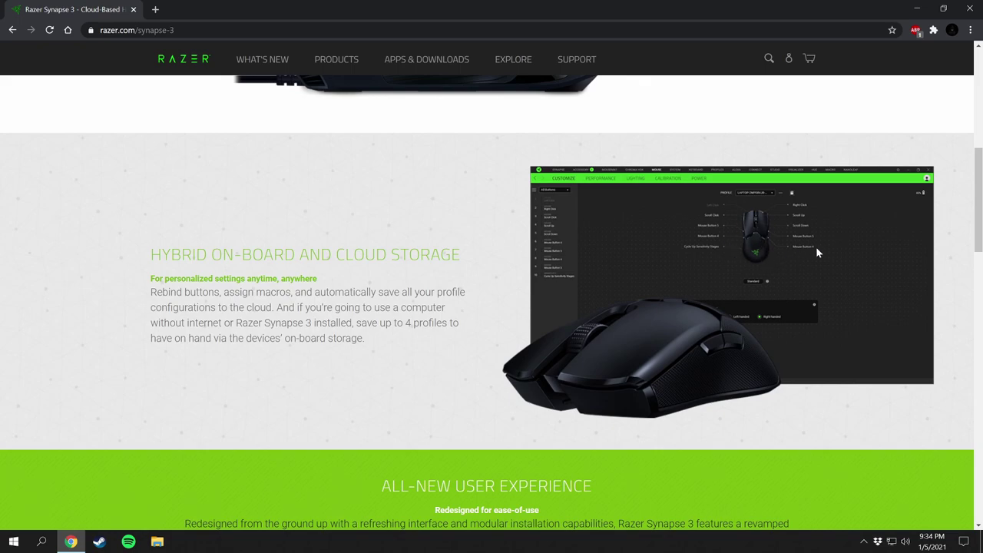
scroll(817, 253, down, 5)
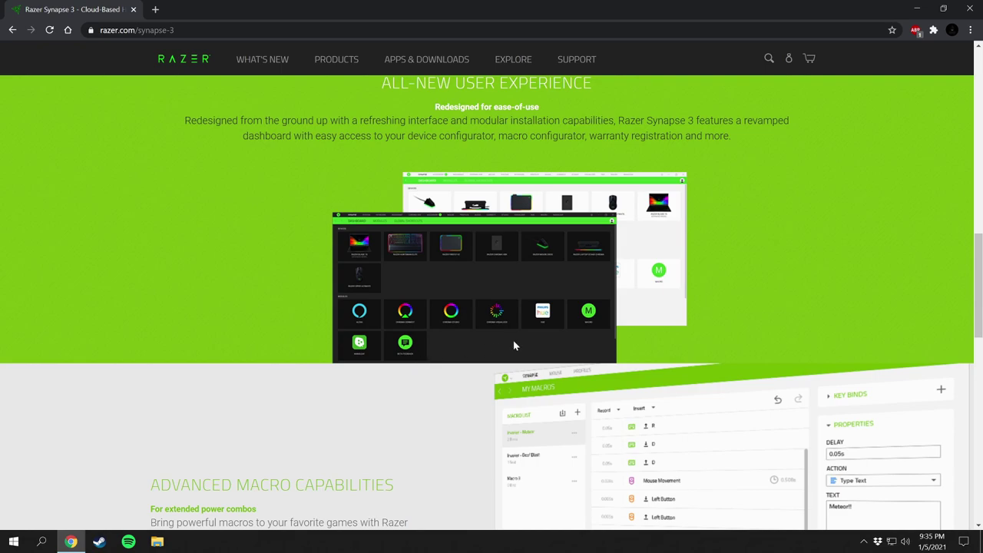
scroll(513, 346, down, 3)
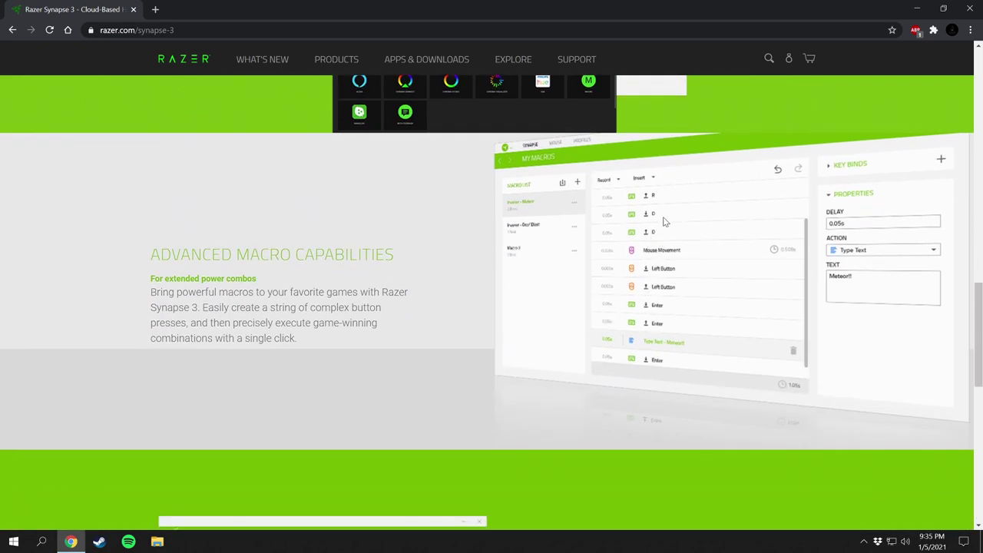
scroll(411, 277, down, 1)
scroll(411, 277, down, 4)
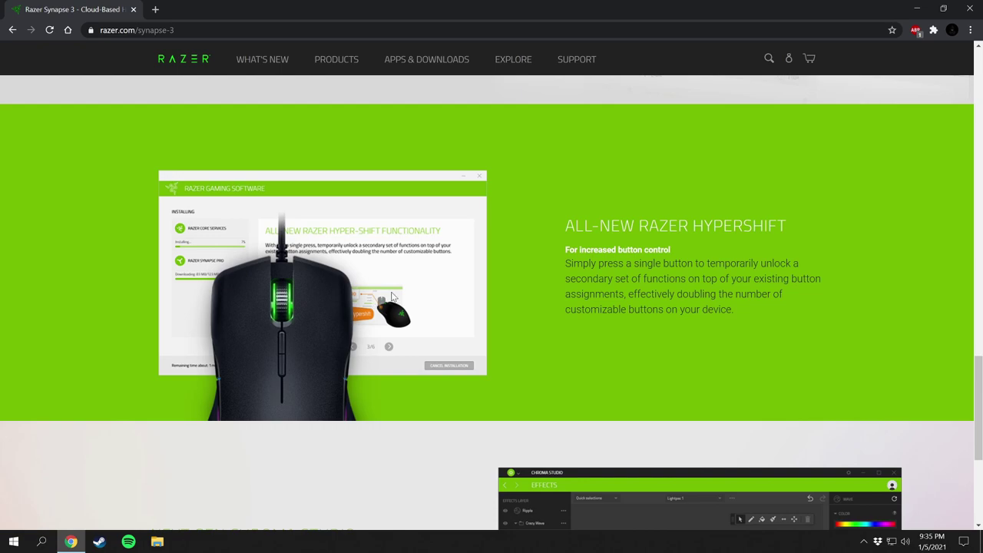
scroll(391, 296, down, 2)
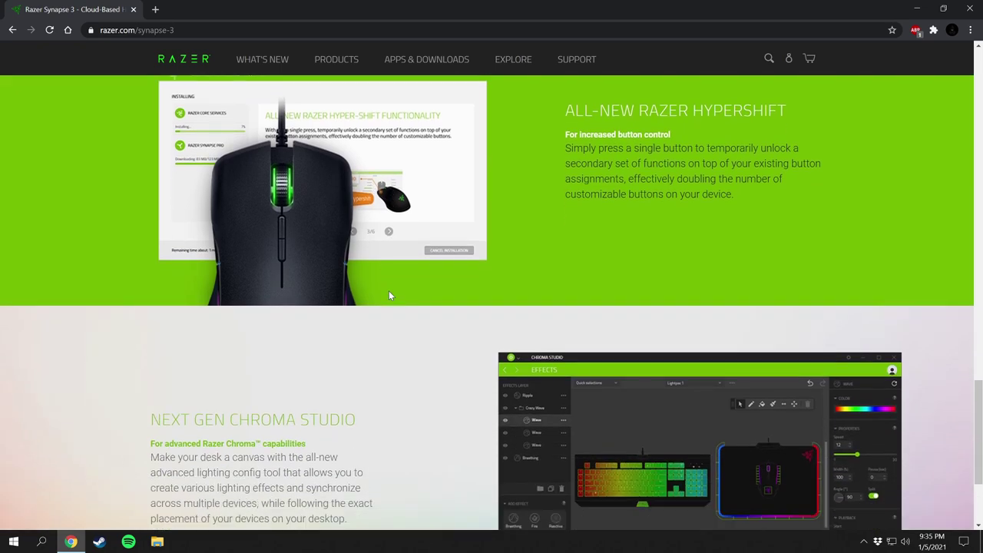
scroll(390, 293, down, 2)
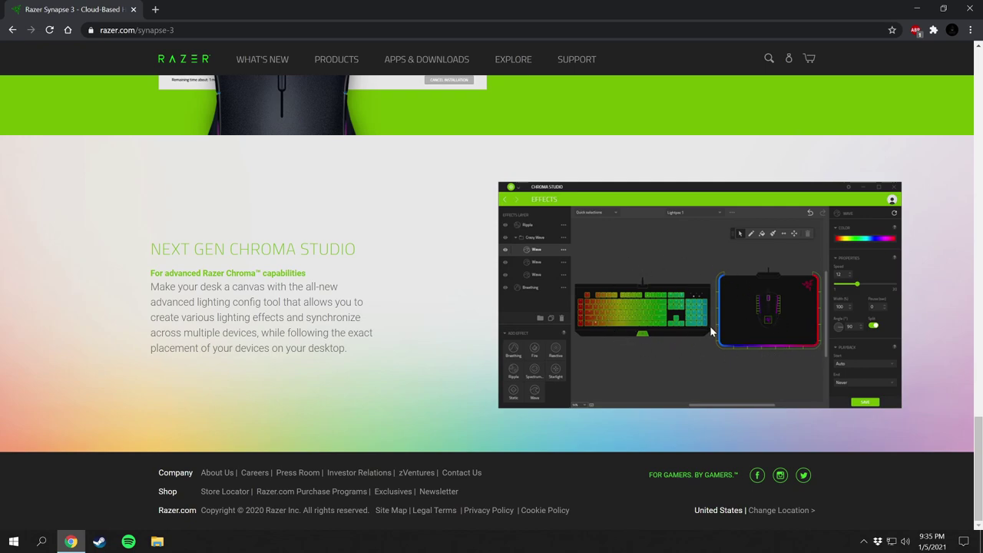
drag(979, 441, 980, 69)
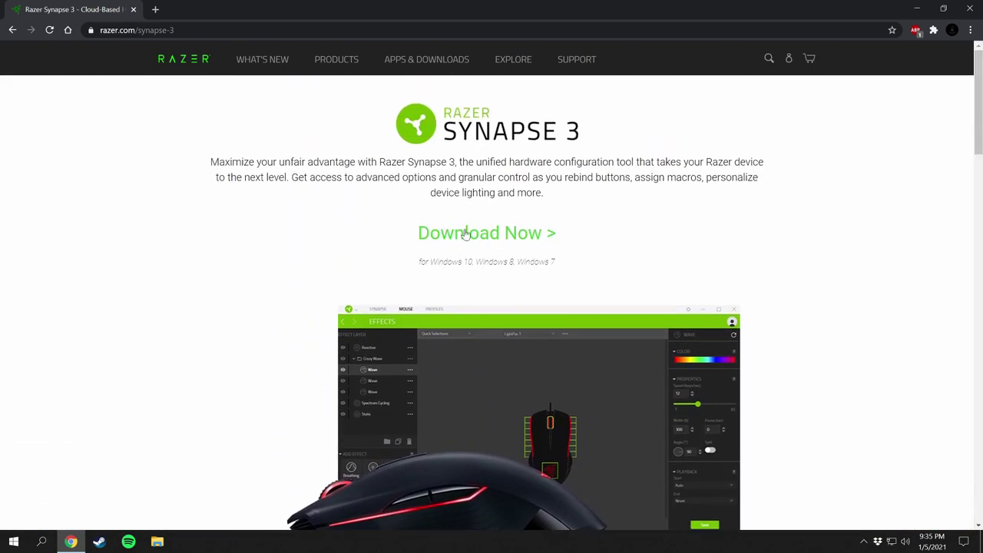
click(506, 241)
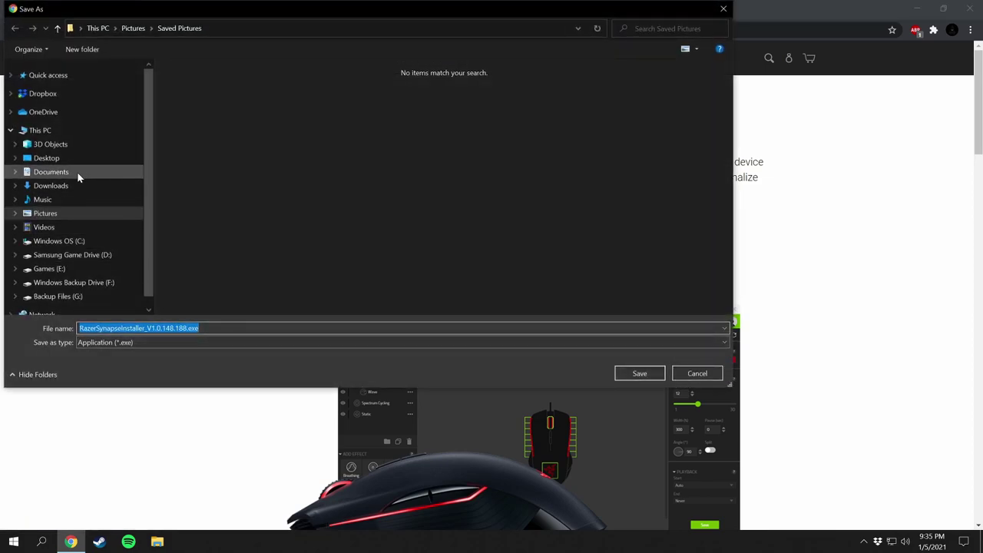
click(54, 187)
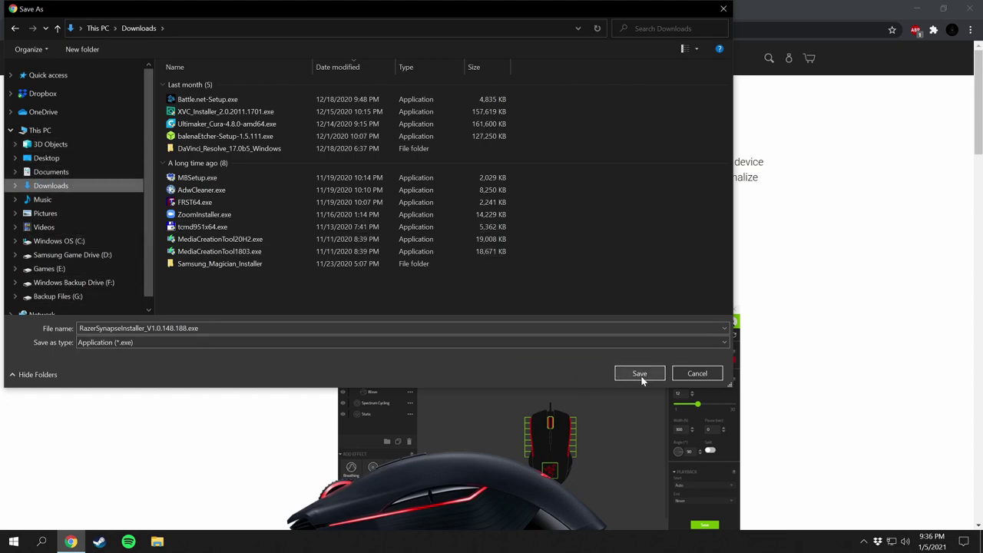
click(696, 375)
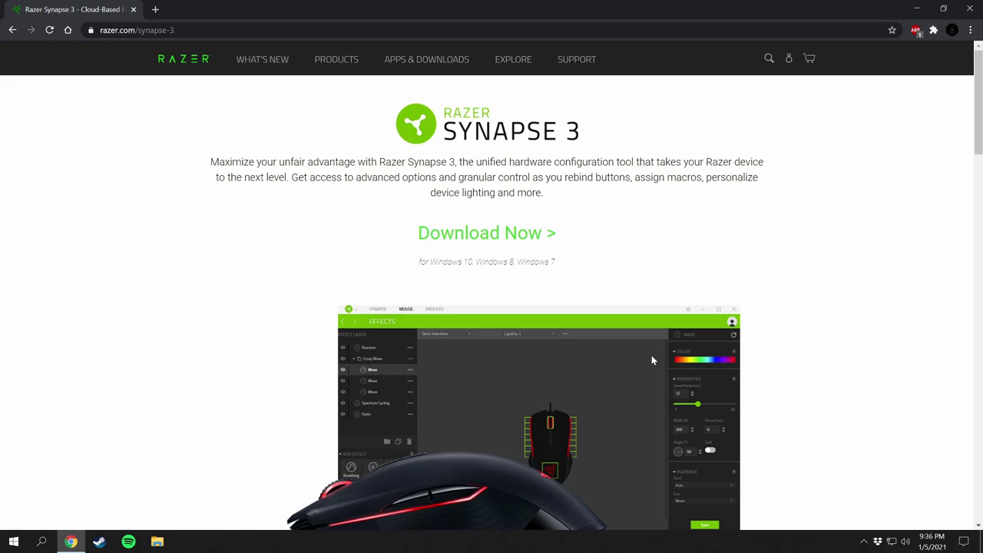
Switch to Razer Synapse through Razer Central in the system tray and enlarge its window to show more modules
click(917, 12)
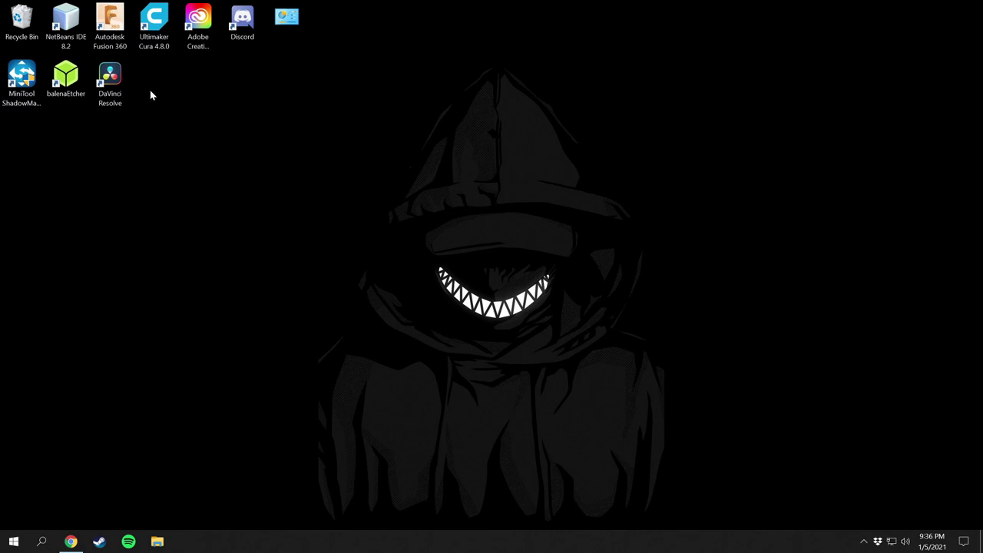
click(864, 542)
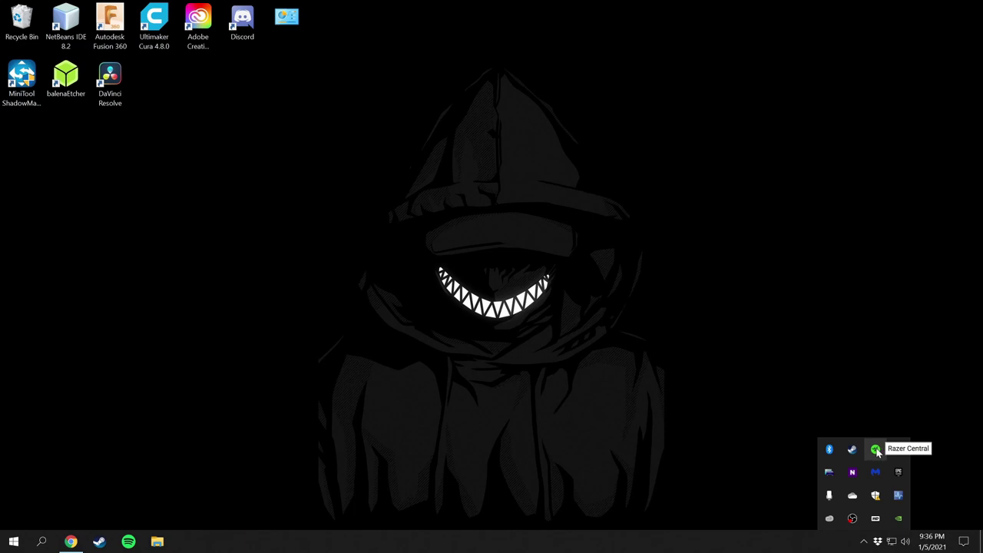
right_click(876, 451)
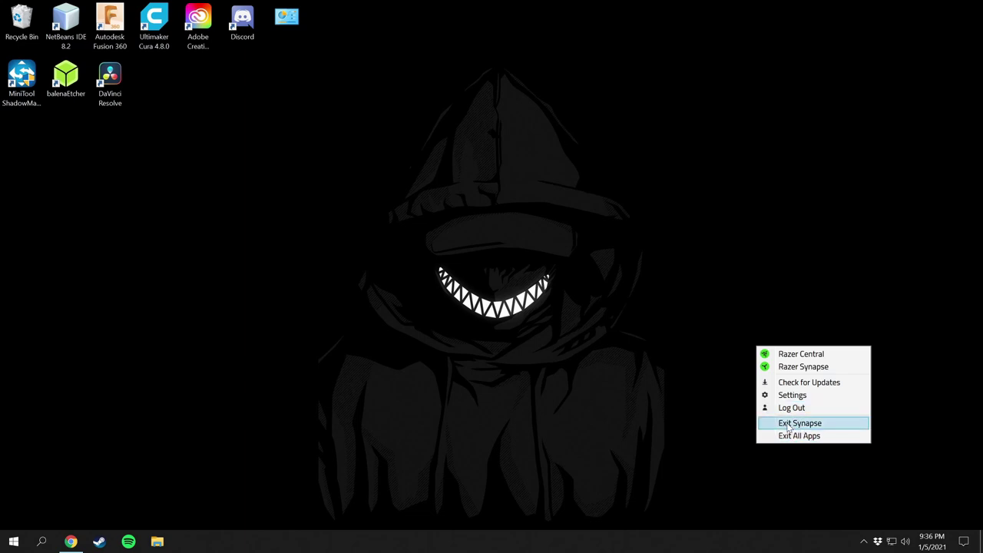
click(810, 368)
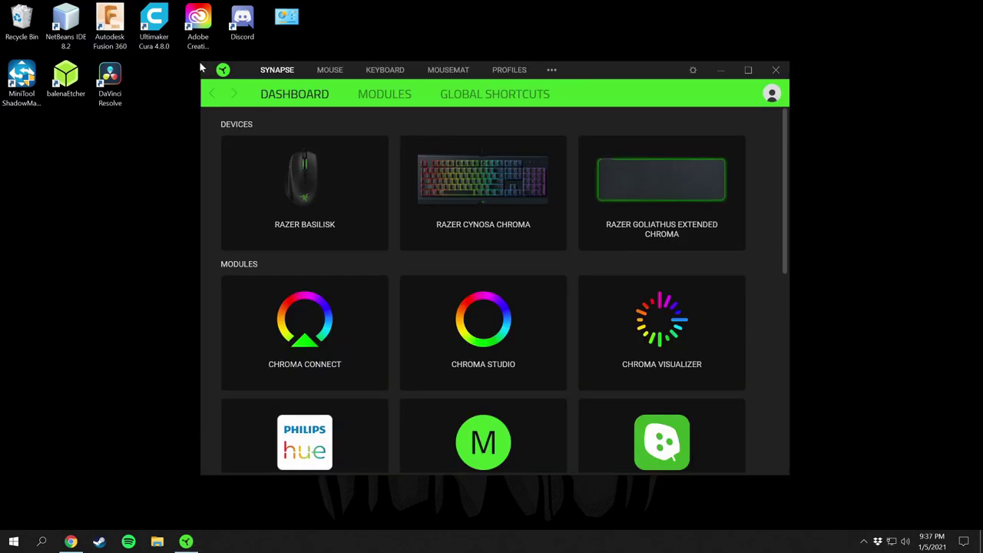
drag(200, 62, 71, 9)
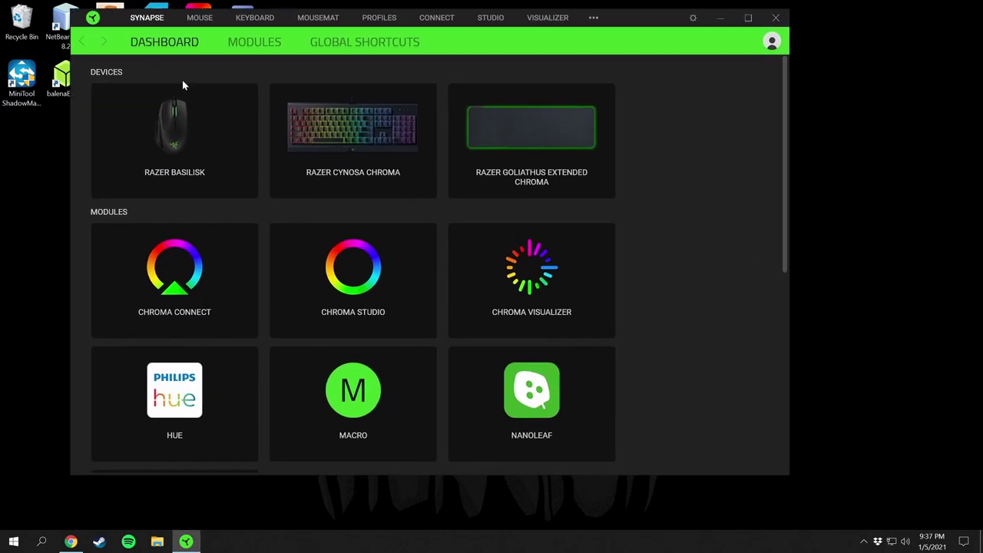
drag(786, 474, 927, 513)
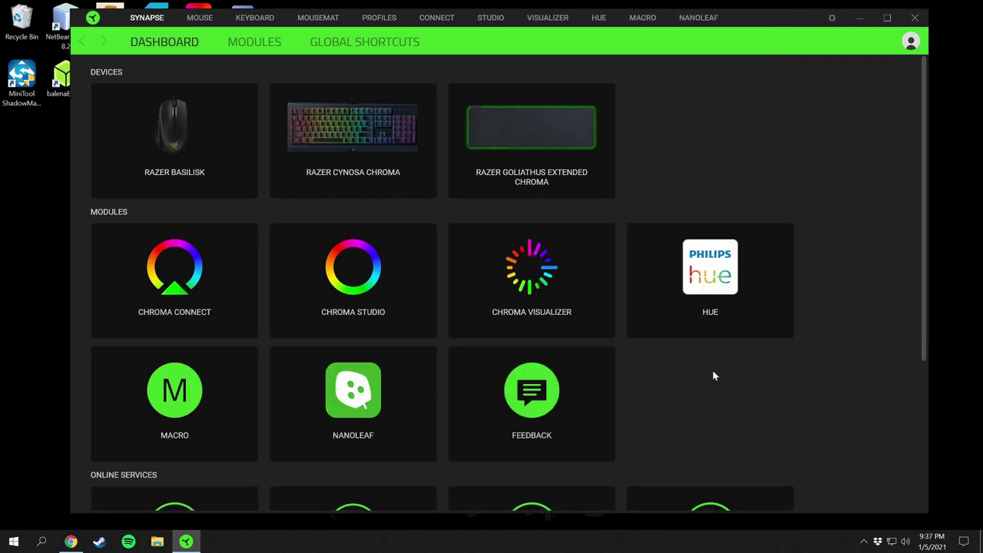
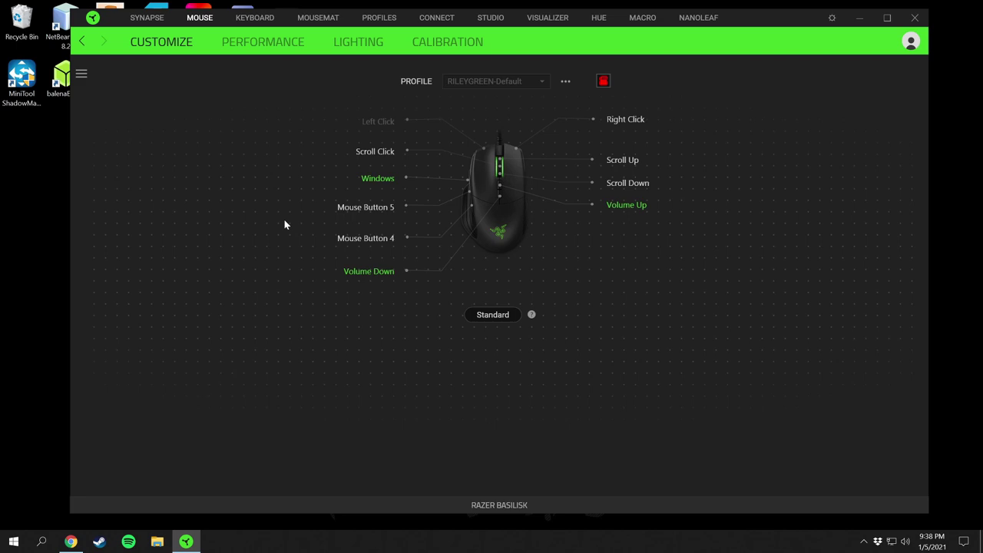
Test the mouse button assigned to Windows by repeatedly opening and closing the Start menu
key(super)
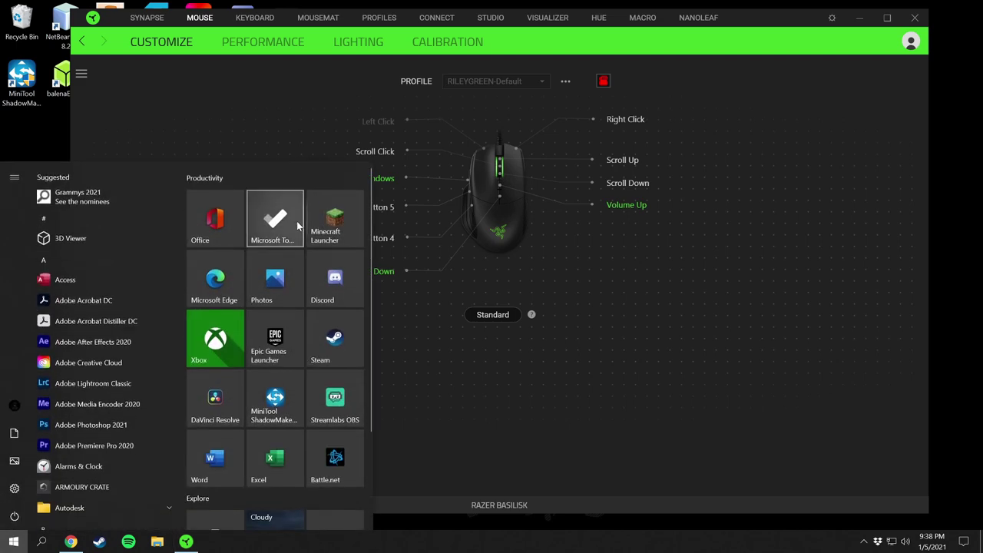
key(super)
key(super)
key(super)
key(super)
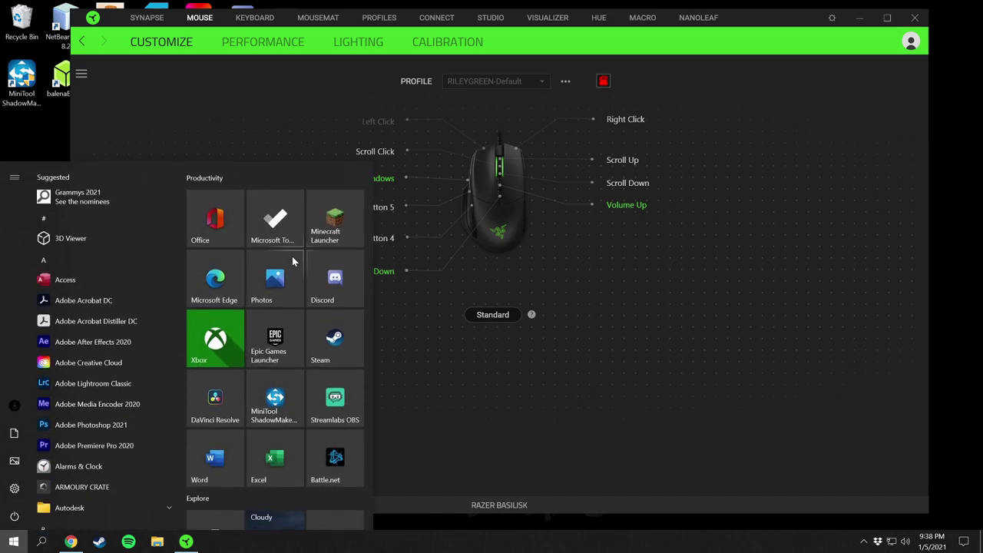
key(super)
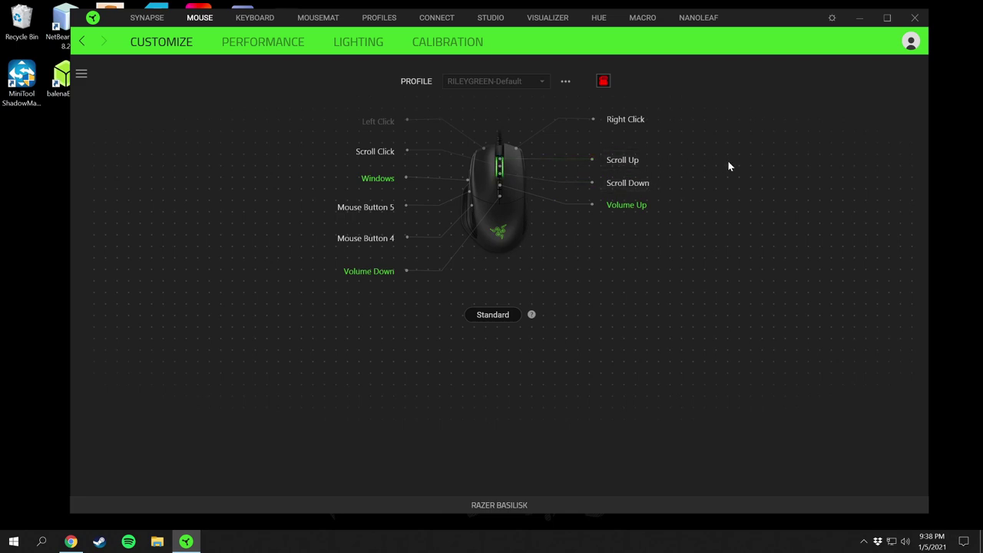
View the Razer Basilisk's Hypershift button assignments and its on-board memory profiles
click(501, 319)
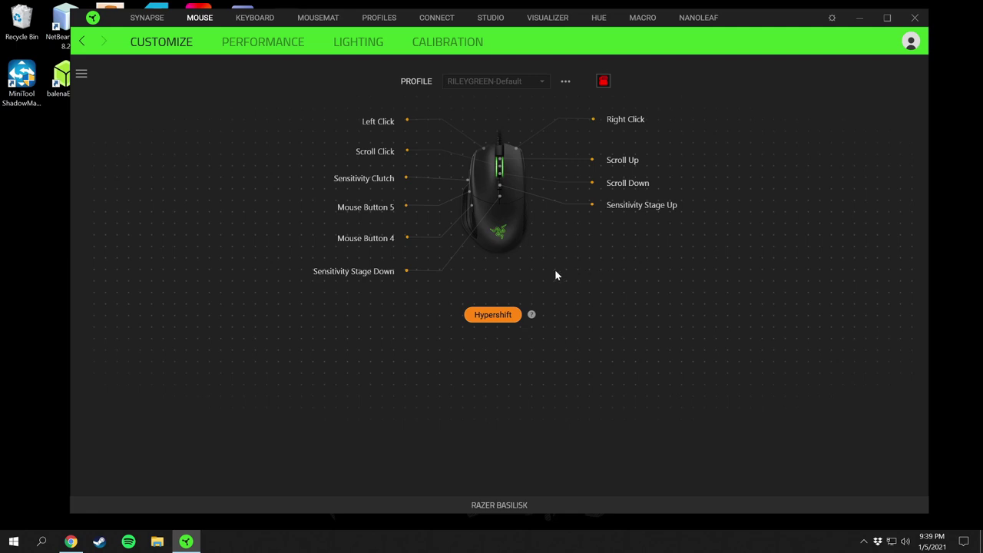
click(496, 315)
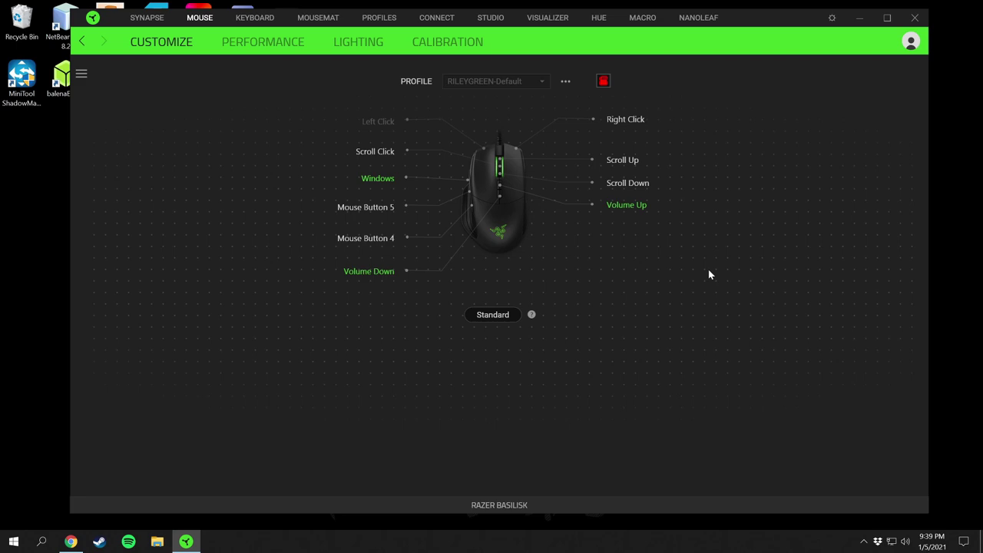
click(604, 83)
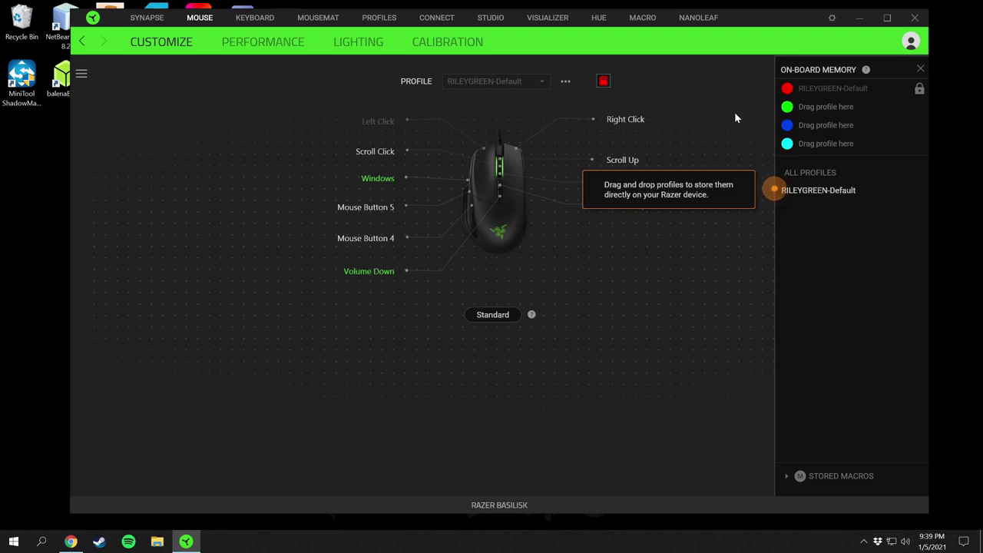
click(604, 81)
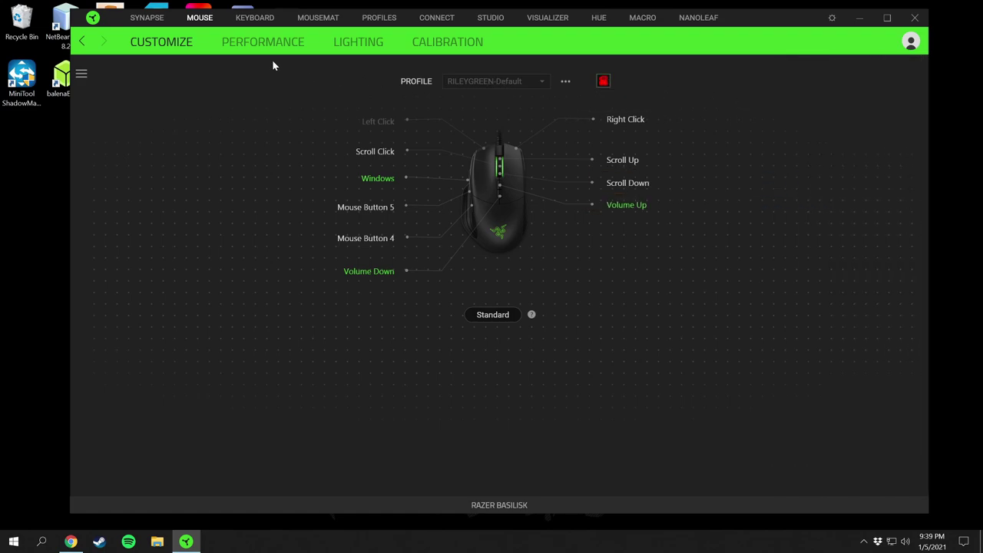
In the mouse's performance settings, switch the active sensitivity to Stage 3 and on to Stage 4
click(253, 41)
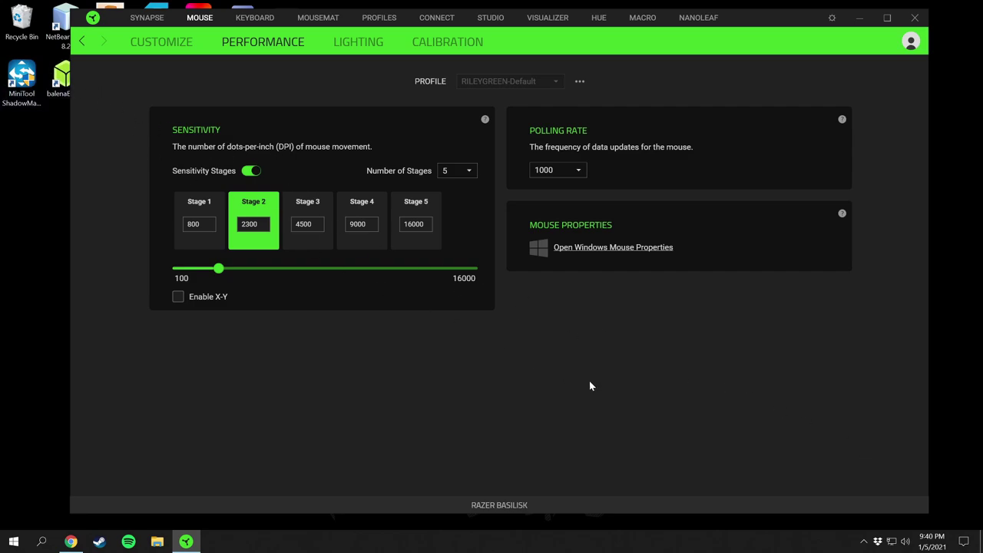
click(316, 210)
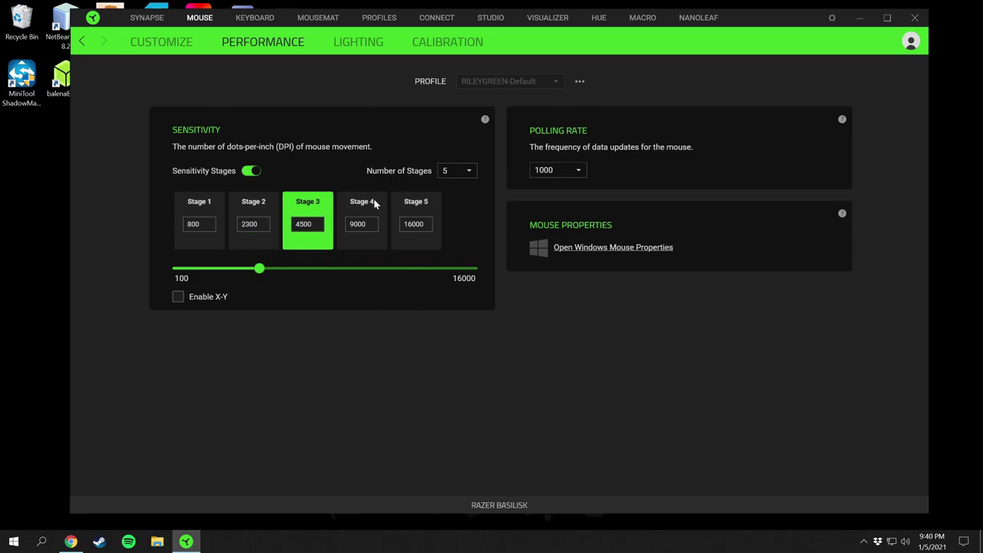
click(357, 213)
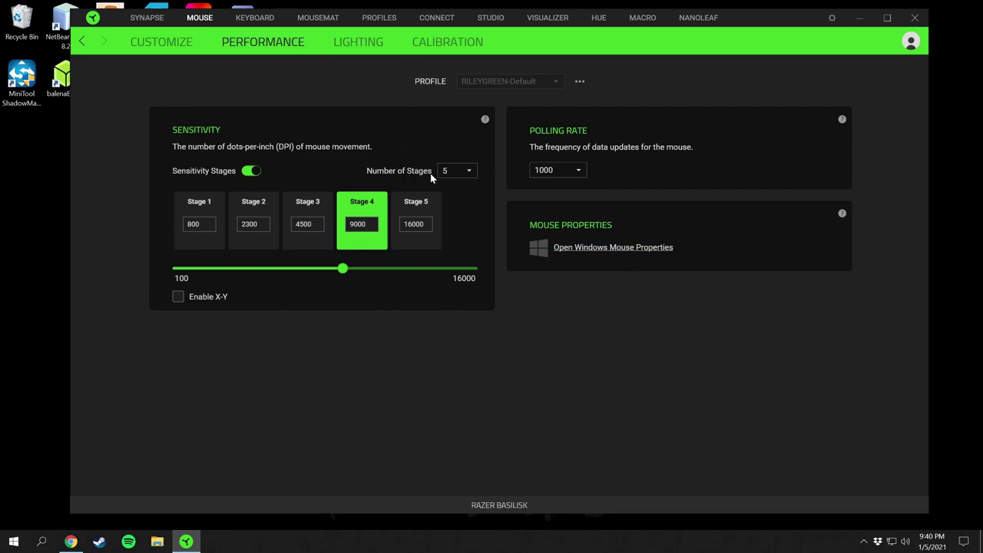
Switch the mouse's active sensitivity to Stage 5 and on to Stage 2
click(419, 210)
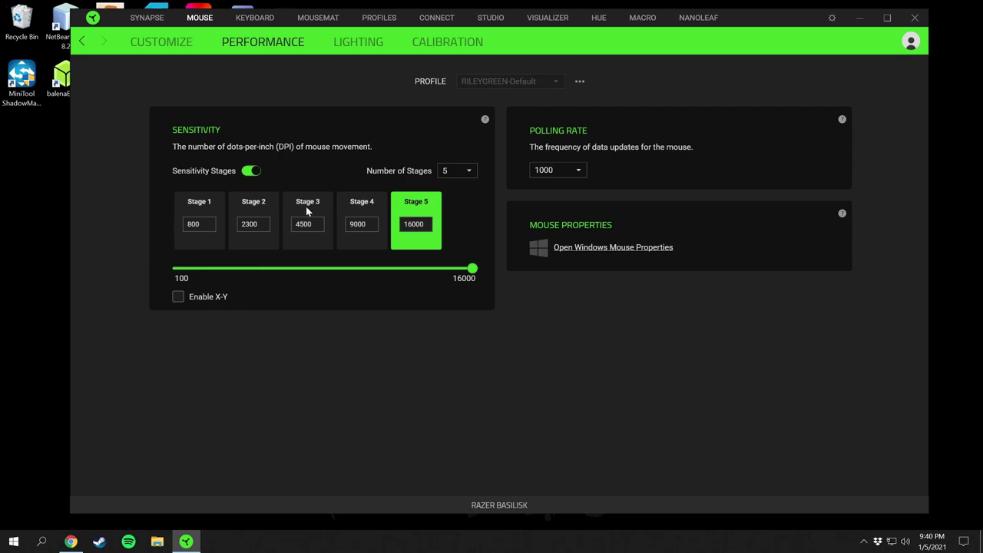
click(254, 207)
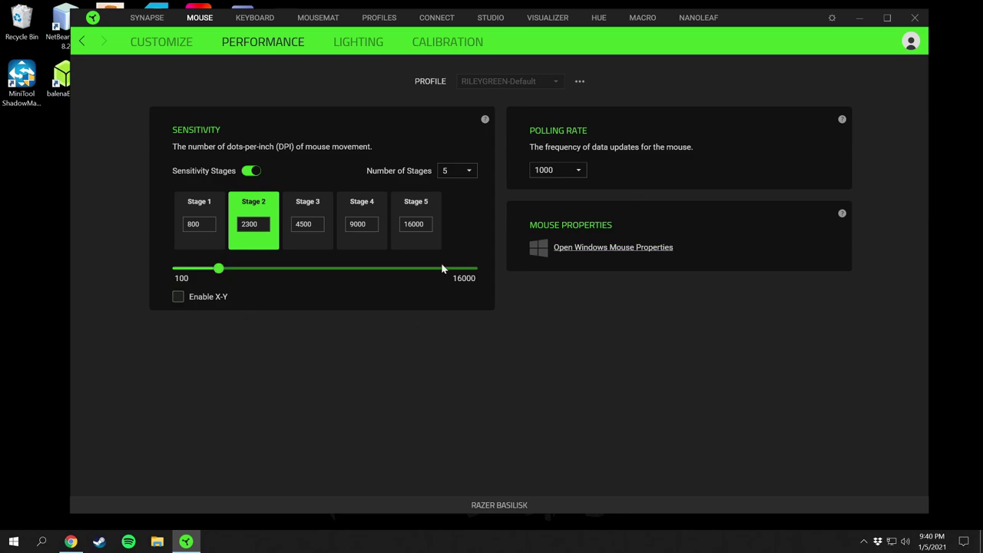
Reduce the number of sensitivity stages to 2 and restore it to 5
click(466, 175)
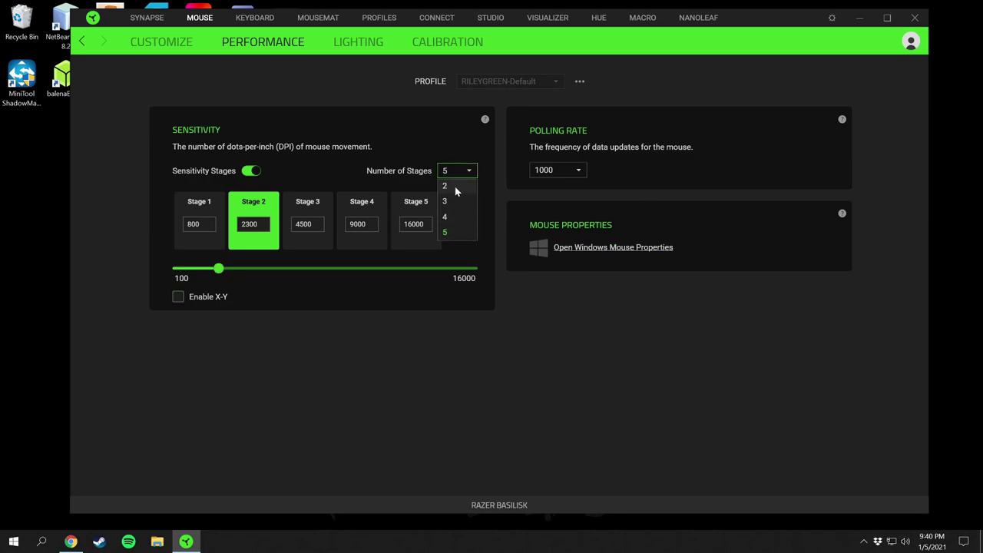
click(456, 189)
click(452, 173)
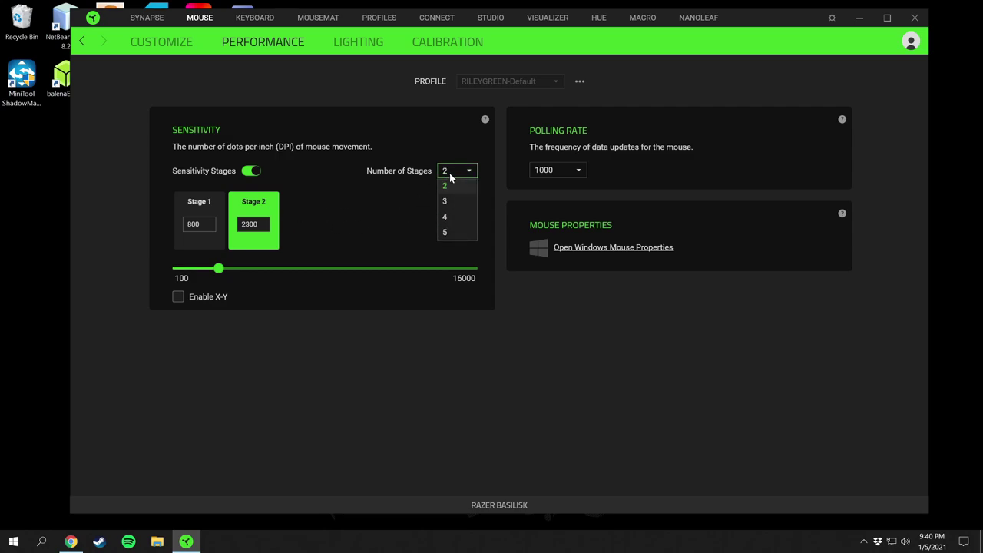
click(459, 233)
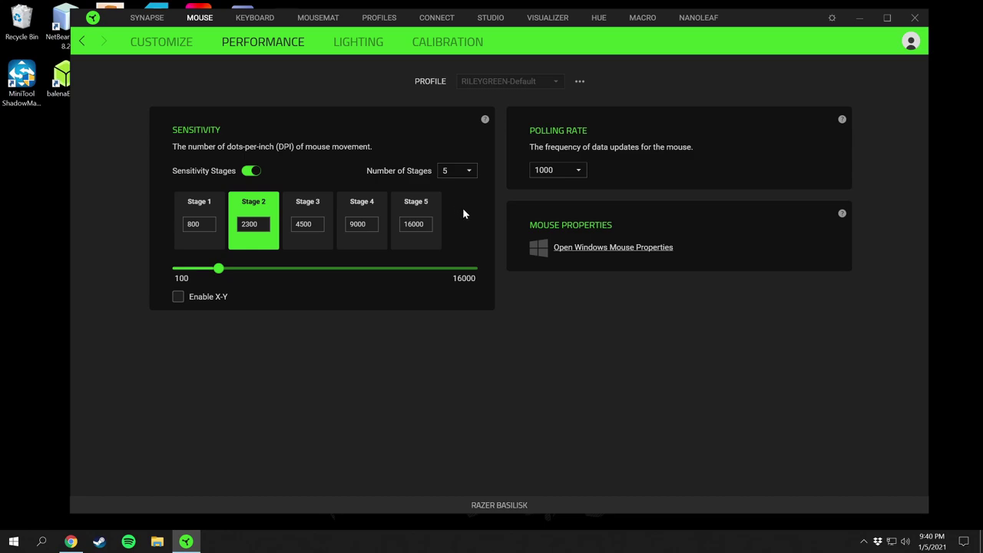
With sensitivity stages switched off, set the single DPI value to 2500, and re-enable the stages
click(251, 172)
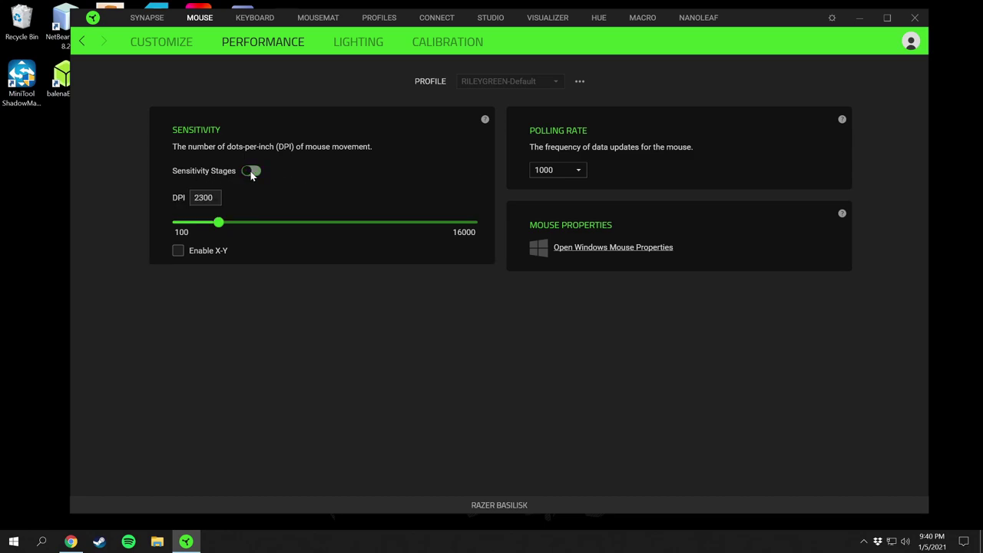
click(204, 197)
mouse_move(220, 222)
mouse_down()
mouse_move(444, 223)
mouse_move(225, 226)
mouse_up()
click(252, 171)
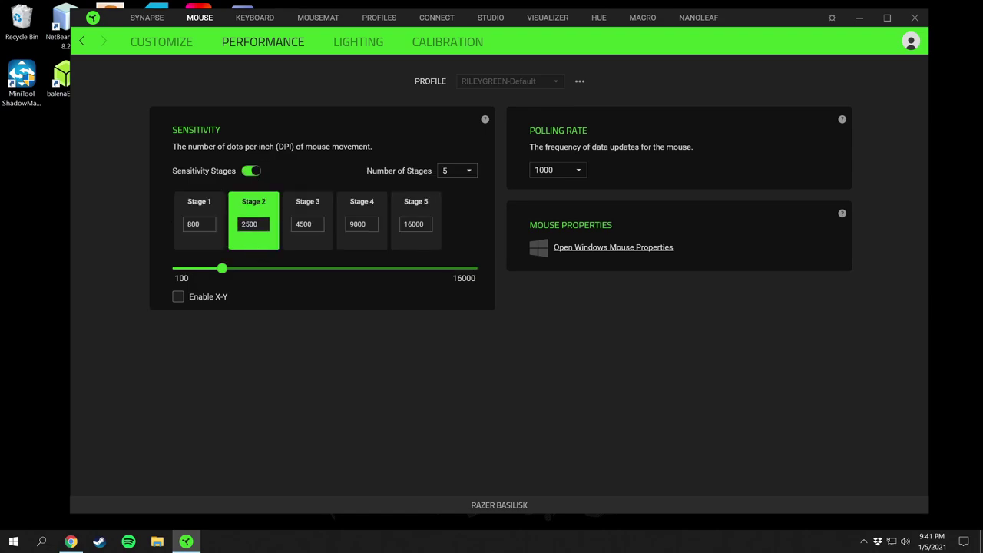
Cycle the active sensitivity through Stages 3 and 4 back to Stage 2, and switch its separate X-Y sensitivity on and off
click(315, 226)
click(354, 234)
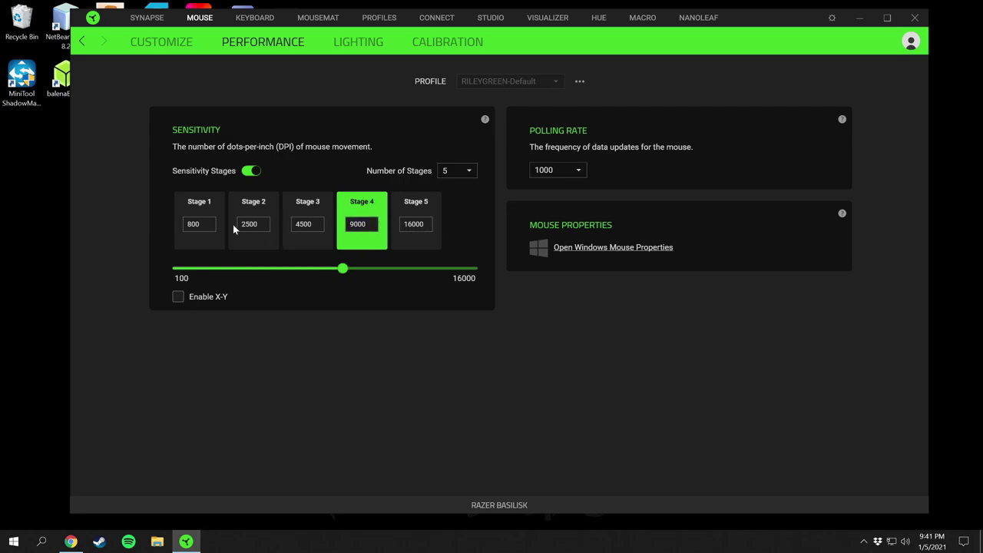
click(265, 229)
click(179, 299)
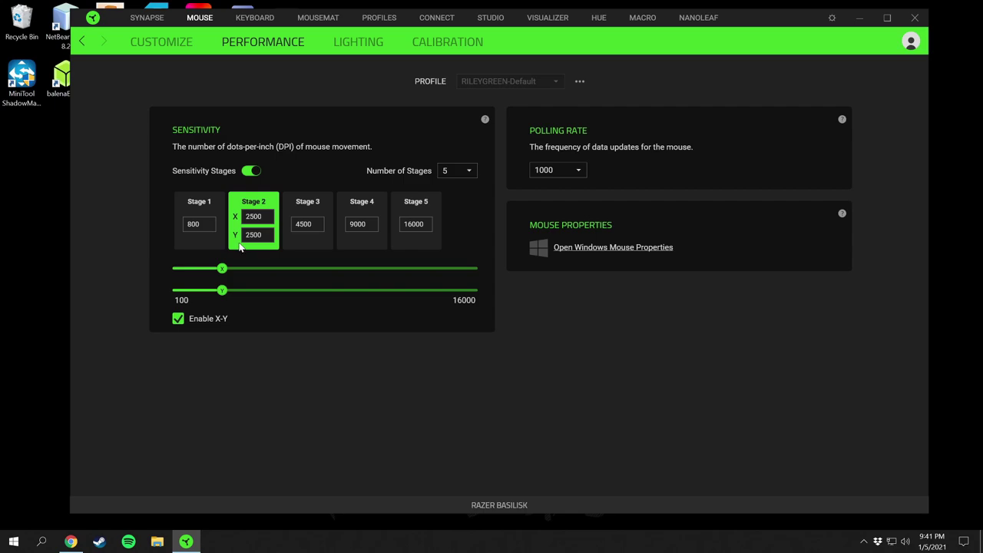
click(179, 319)
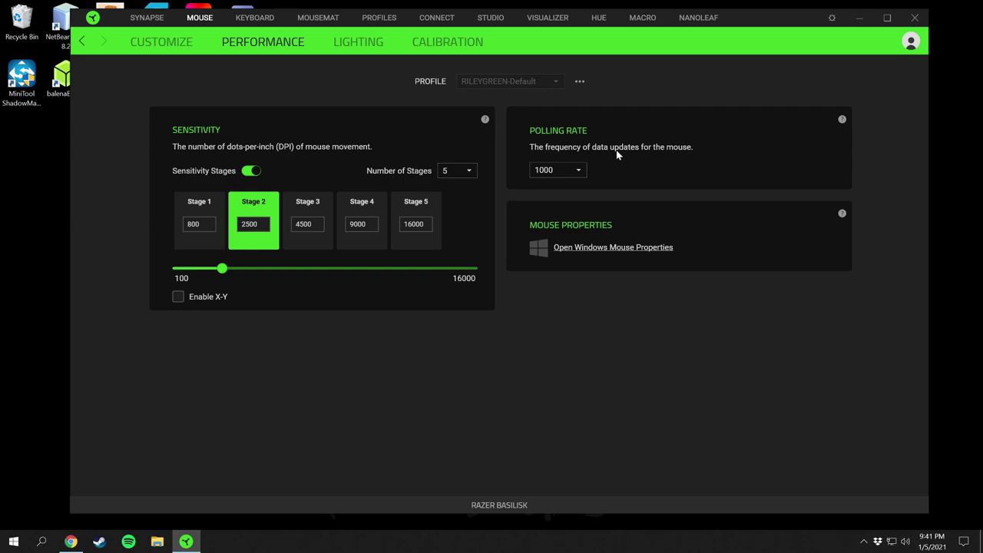
Set the mouse's polling rate to 125, return it to 1000, and review the available rates
click(580, 175)
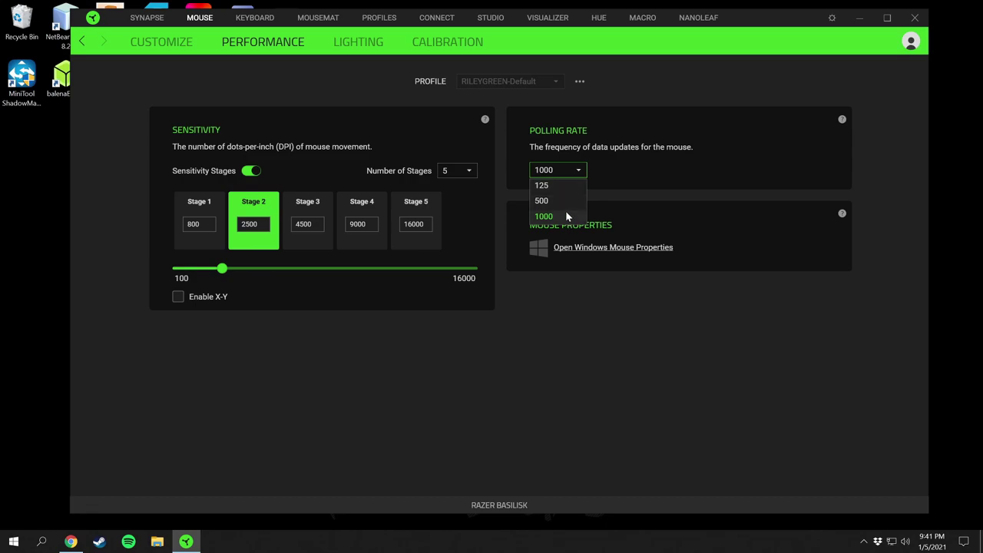
click(547, 186)
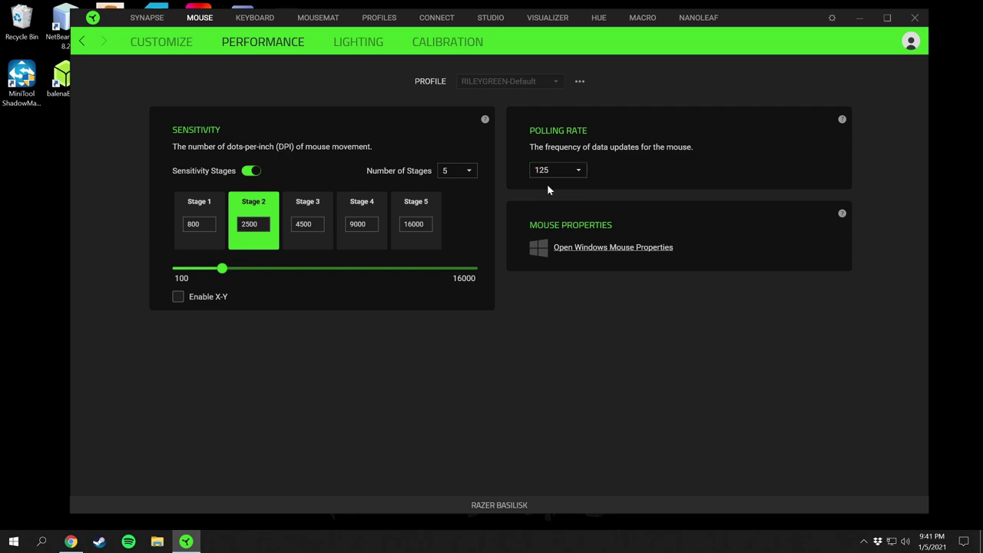
click(575, 172)
click(570, 217)
click(579, 174)
click(577, 172)
click(577, 173)
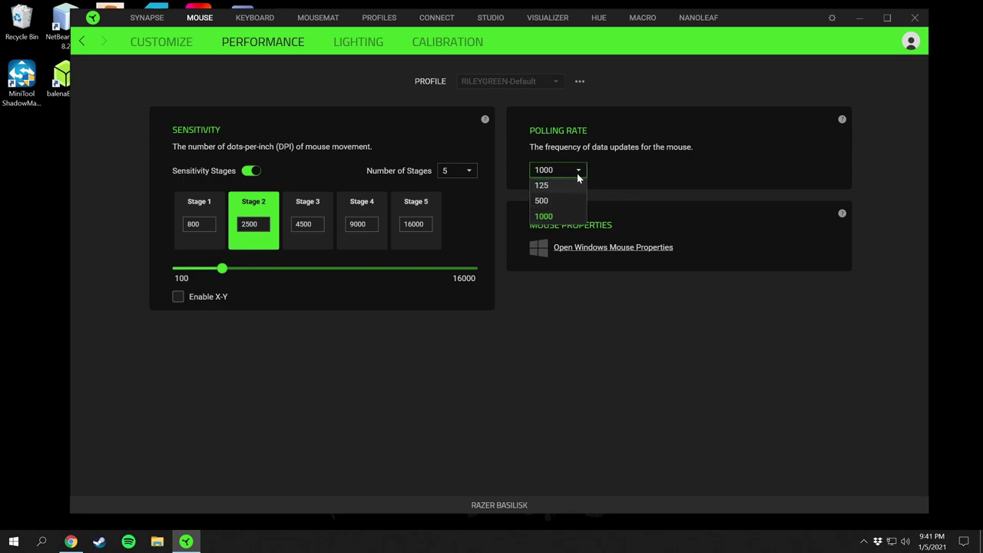
click(578, 173)
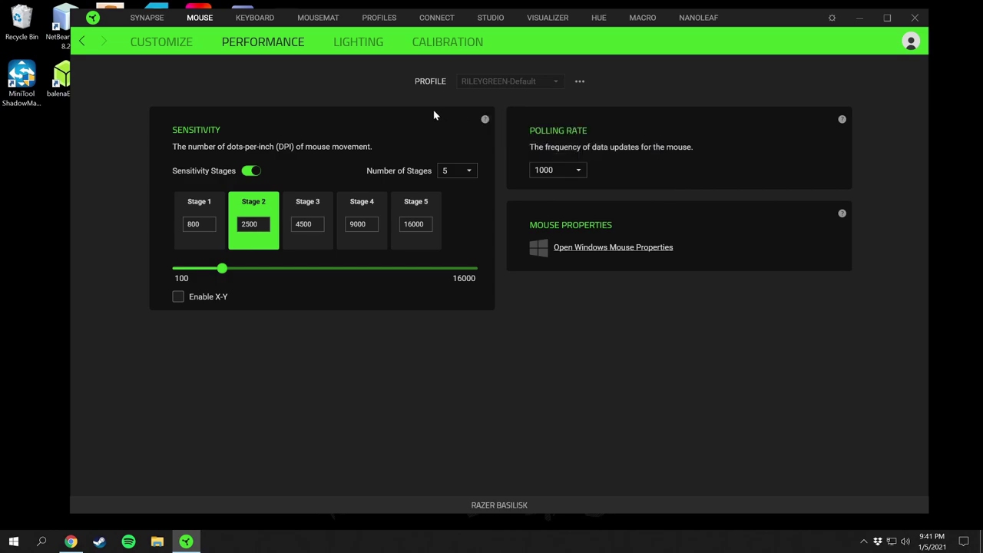
Open the mouse's lighting settings and switch the brightness off and on again, leaving its level at 100
click(364, 50)
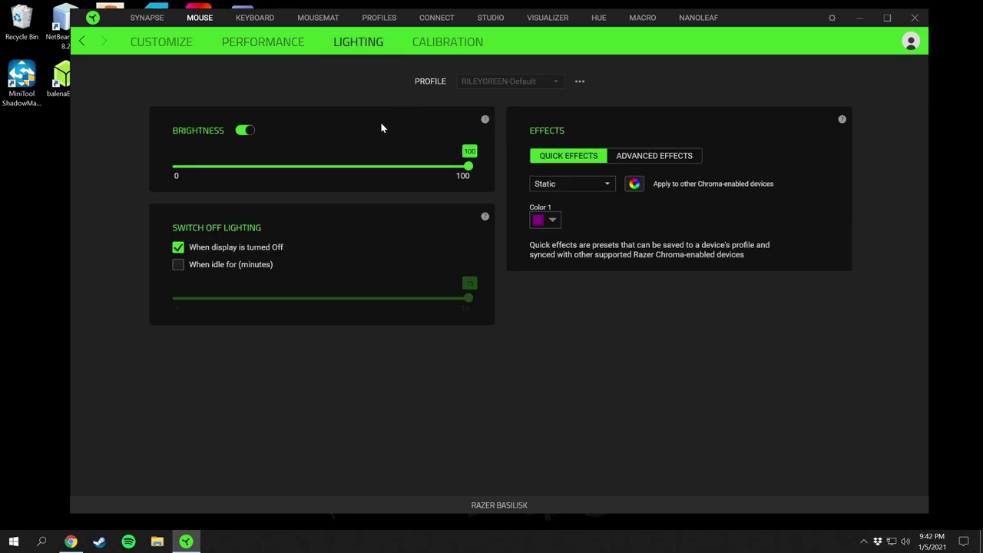
click(245, 132)
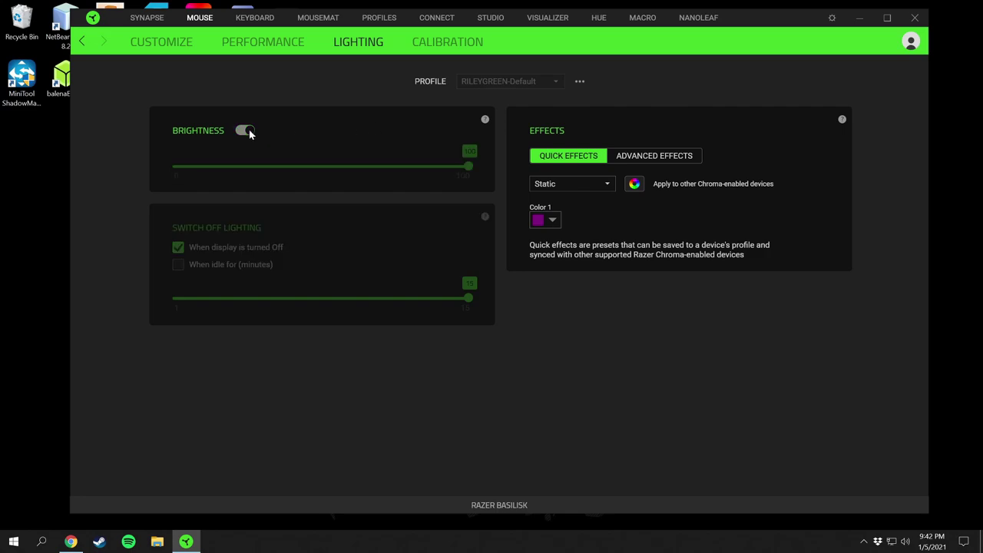
click(246, 131)
mouse_move(469, 168)
mouse_down()
mouse_move(215, 174)
mouse_move(478, 169)
mouse_up()
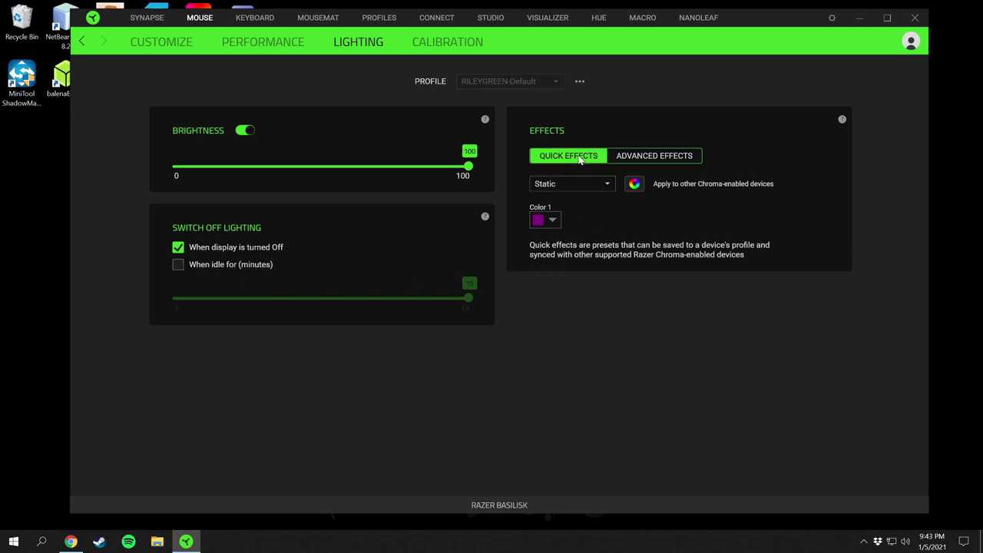
Review the available quick and advanced lighting effects, and return to the quick effects
click(583, 186)
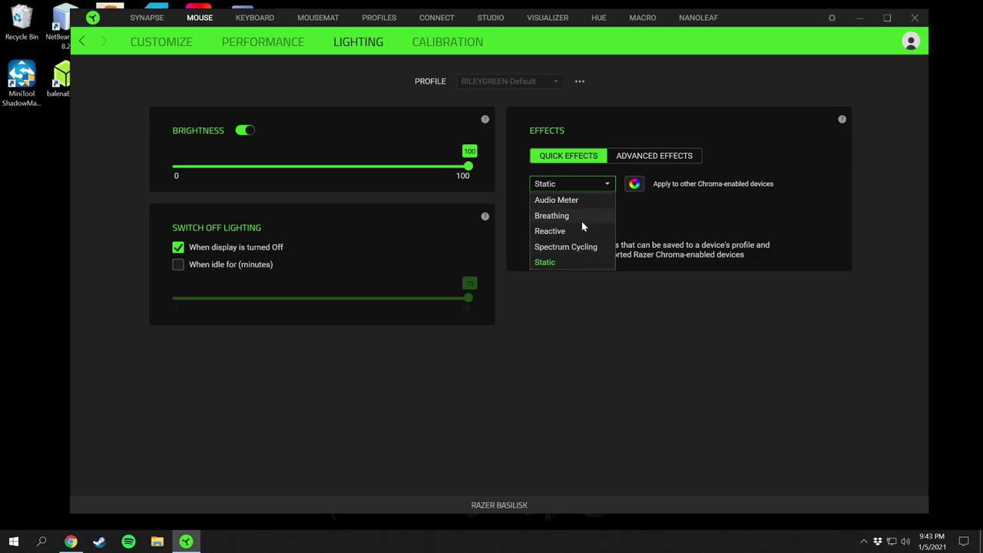
click(625, 167)
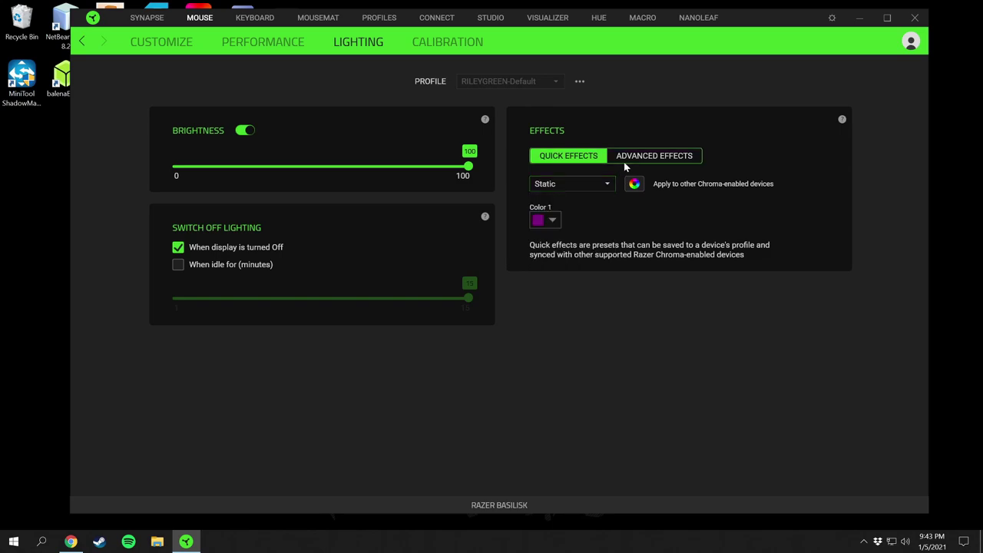
click(636, 164)
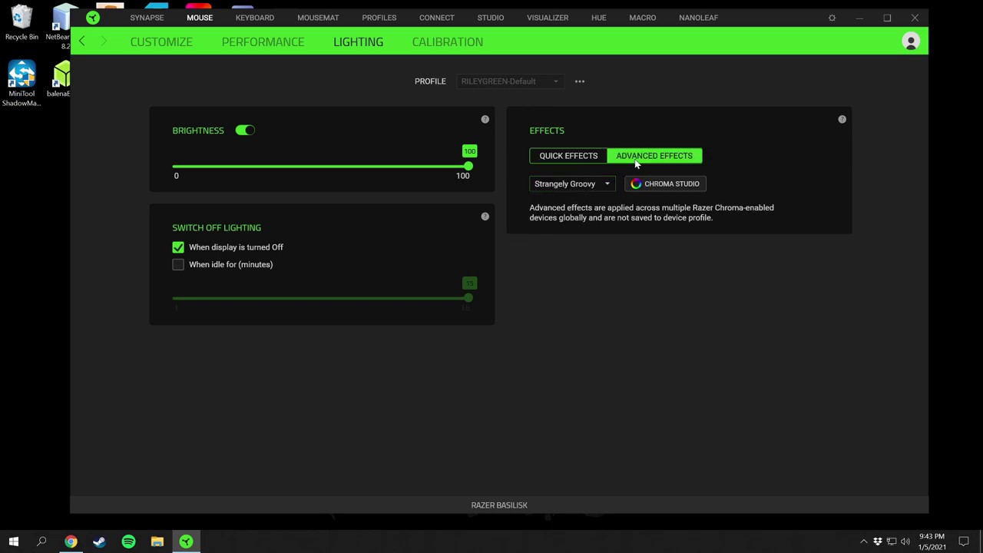
click(610, 185)
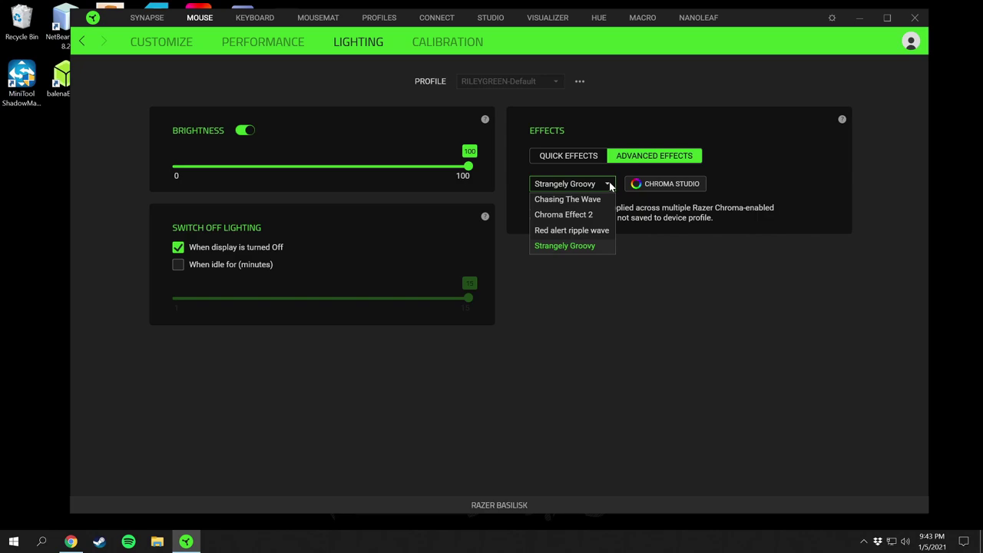
click(652, 214)
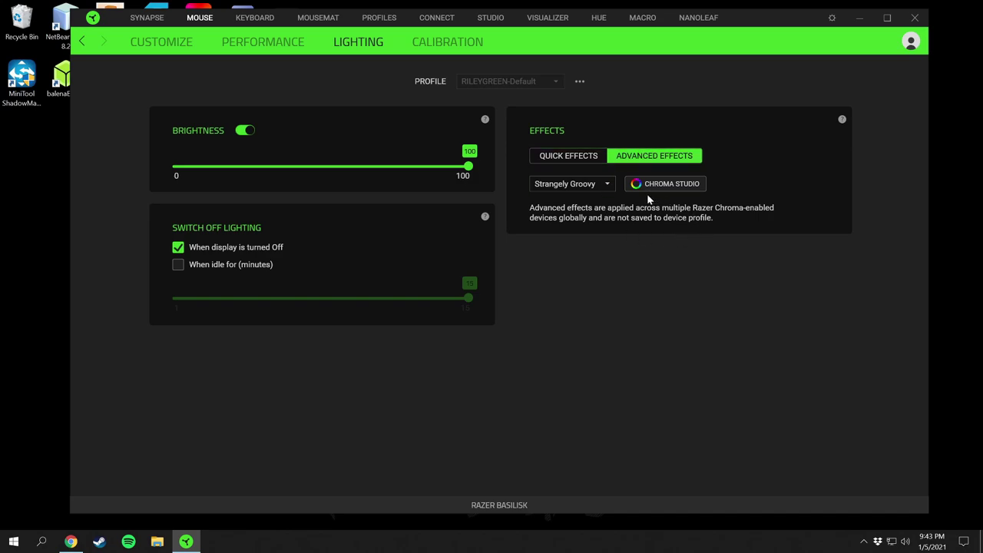
click(570, 159)
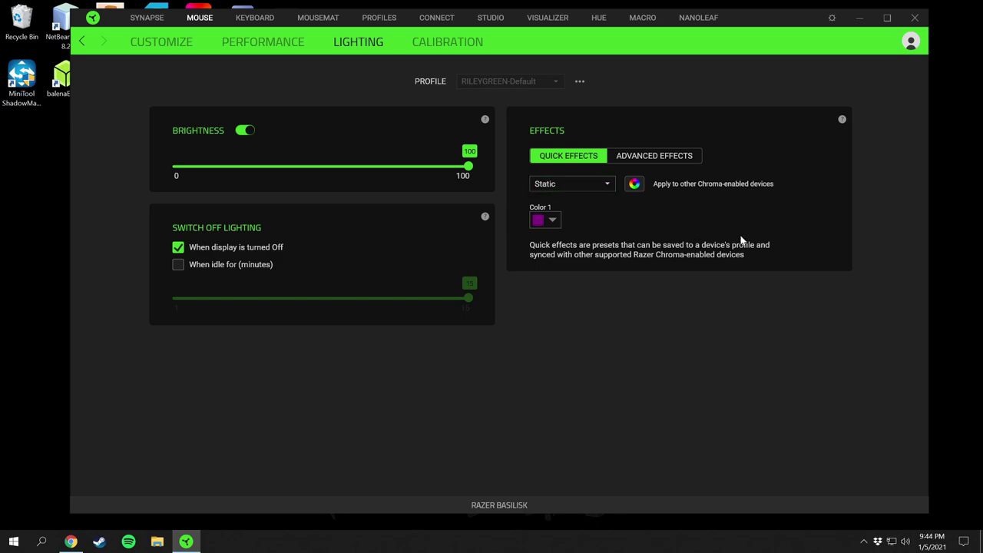
Try the Audio Meter quick effect on the mouse, followed by the Breathing effect
click(607, 185)
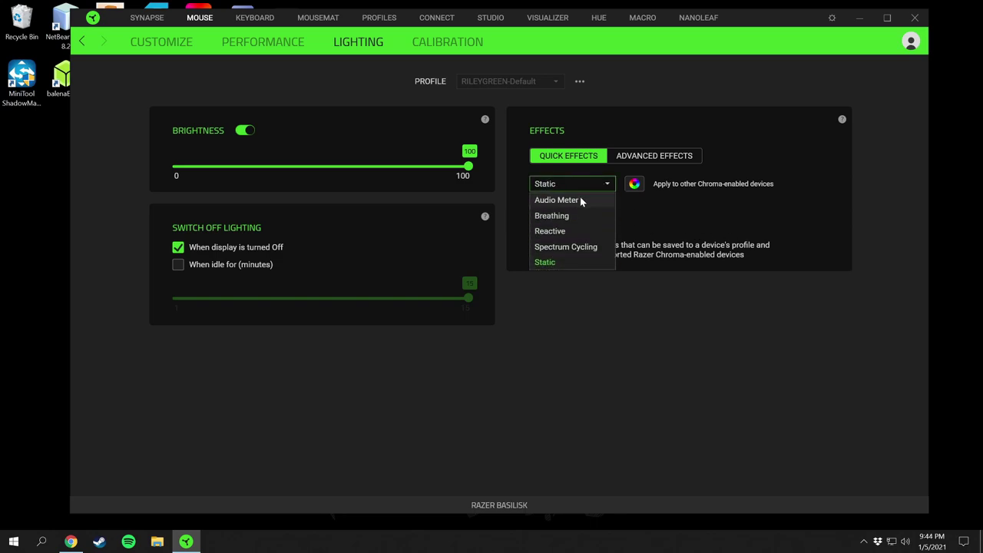
click(557, 201)
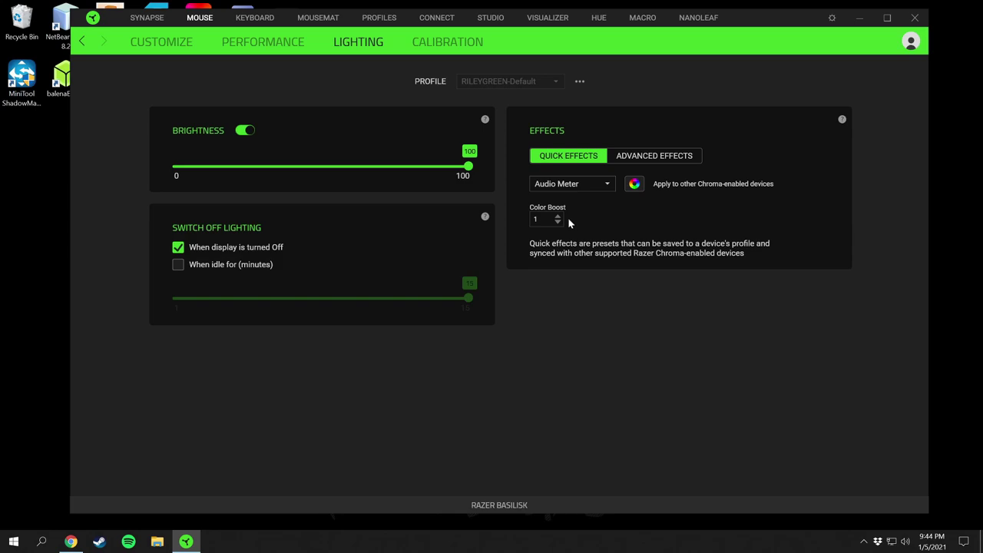
click(604, 185)
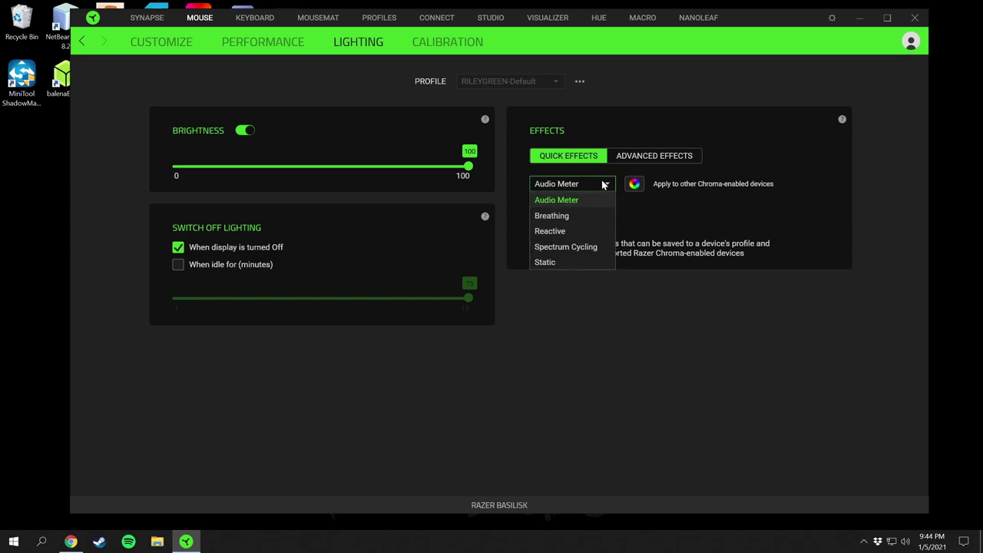
click(564, 216)
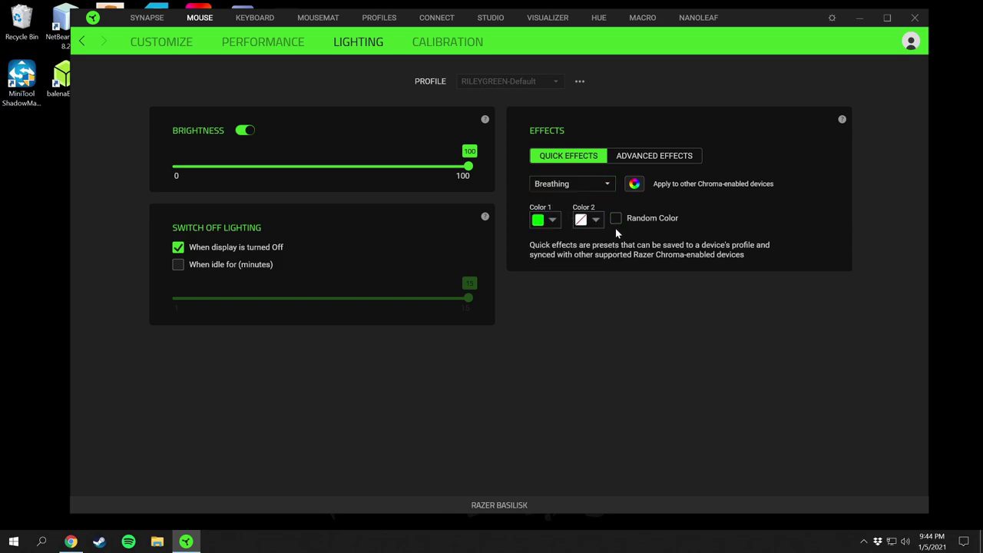
View the color palettes for Breathing's Color 1 and Color 2, and enable Random Color
click(552, 221)
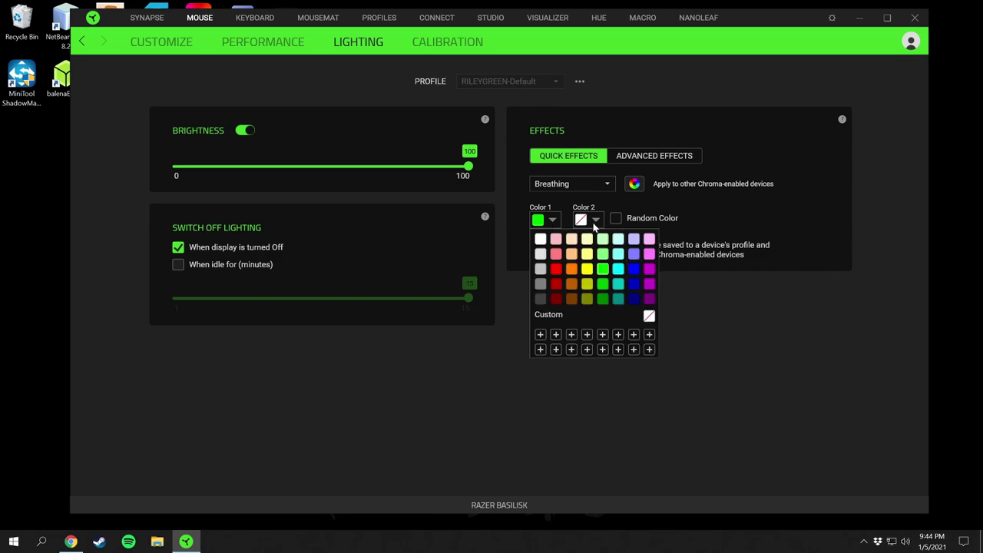
click(596, 221)
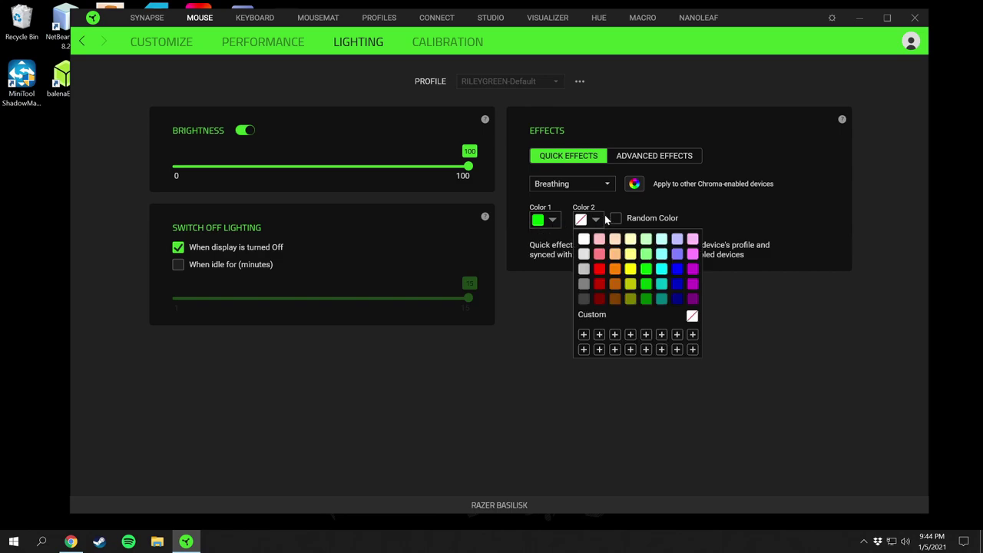
click(618, 220)
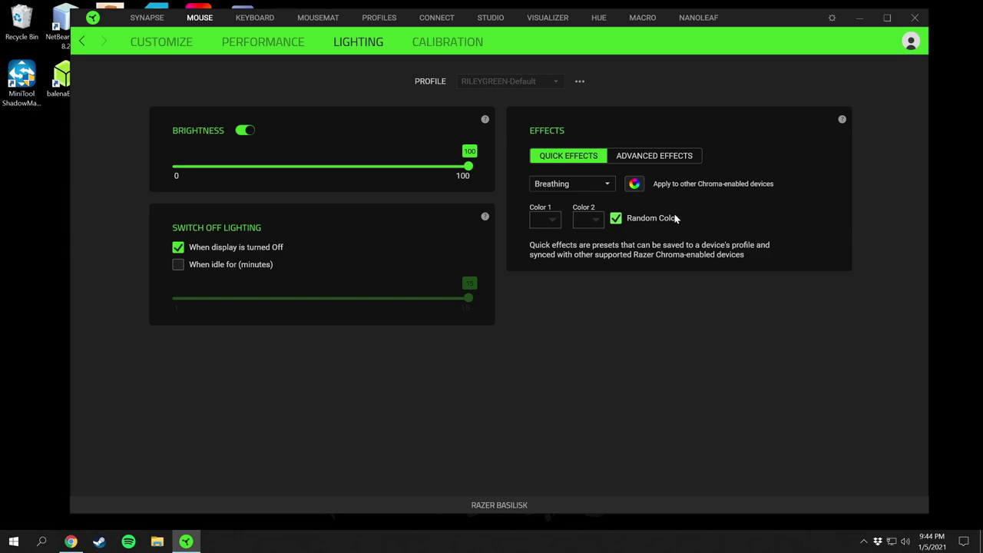
Apply the Reactive quick effect and set its duration to Short
click(590, 185)
click(571, 230)
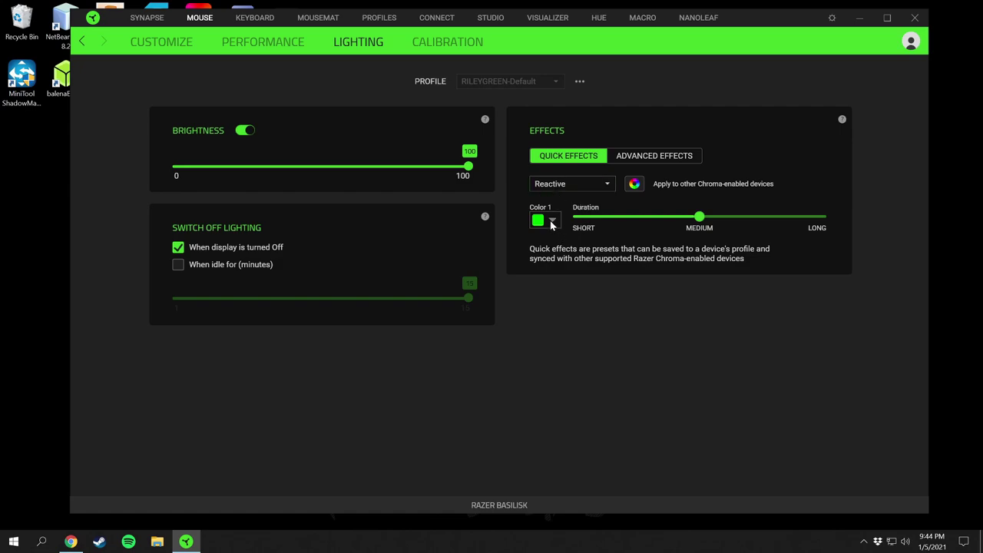
click(598, 221)
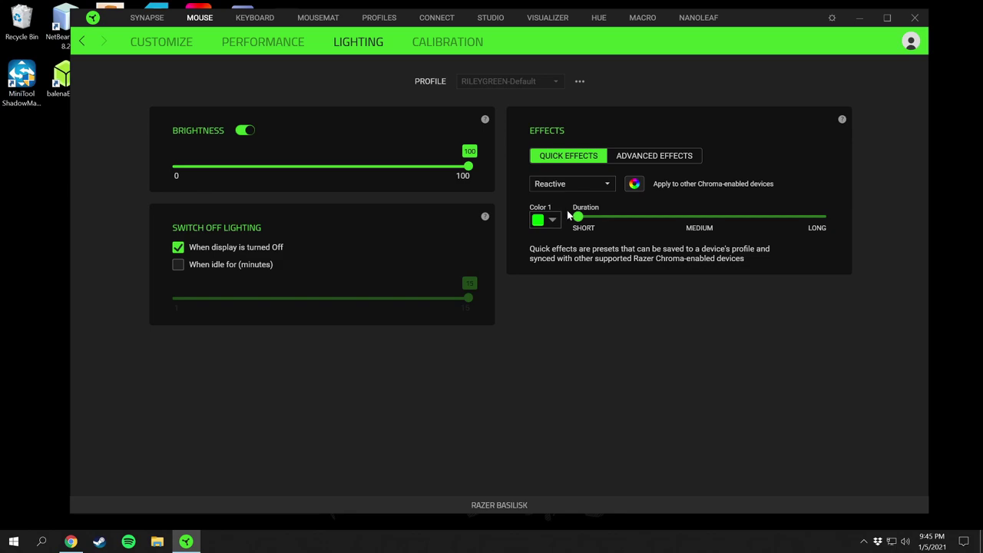
Try the Spectrum Cycling quick effect and return the mouse lighting to Static
click(607, 186)
click(566, 247)
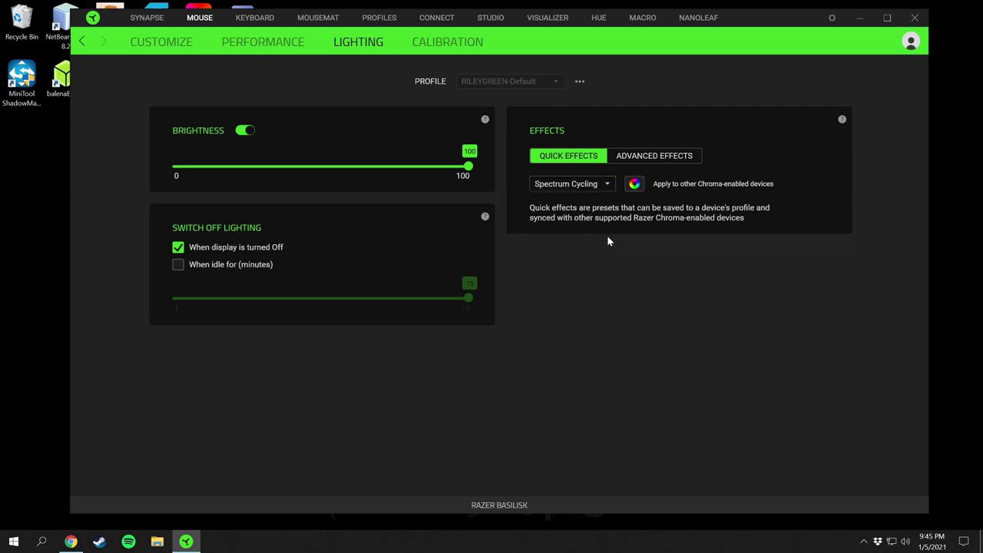
click(585, 189)
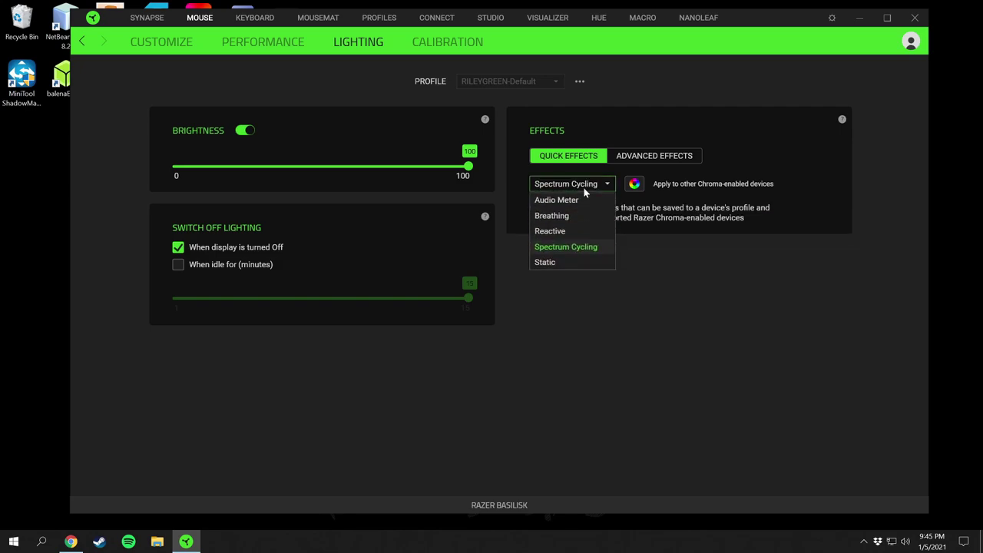
click(567, 262)
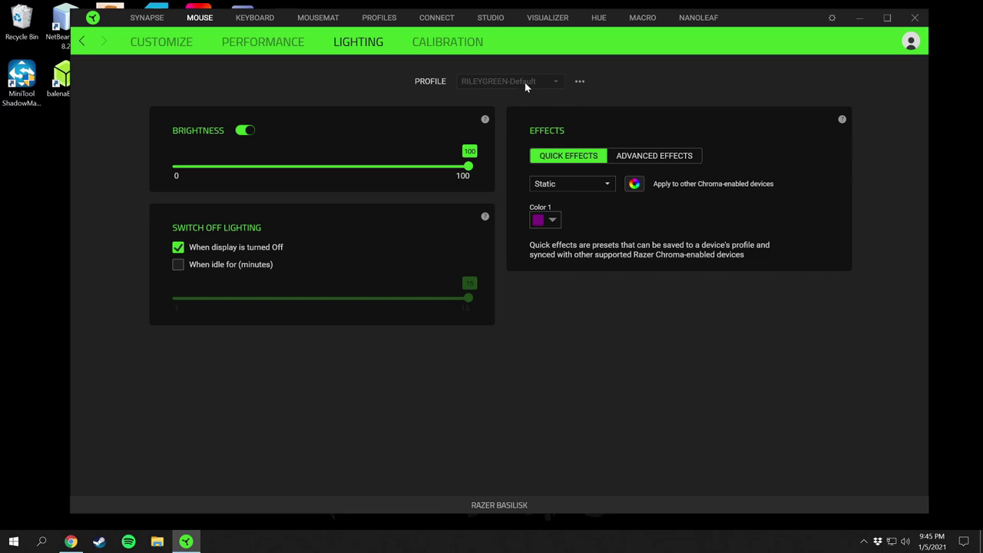
Open the mouse calibration settings, browse the list of Razer surfaces that can be added, and close it without adding one
click(458, 46)
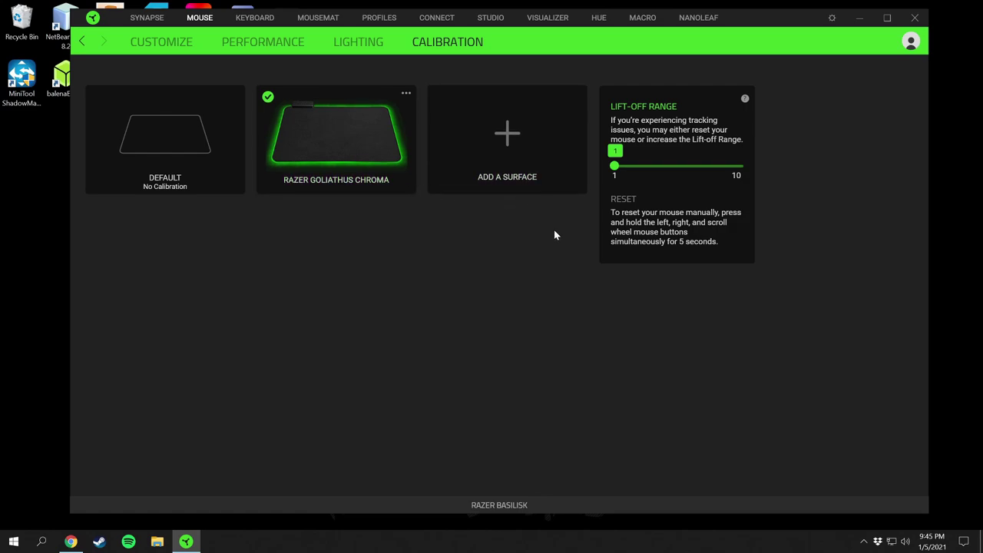
click(505, 162)
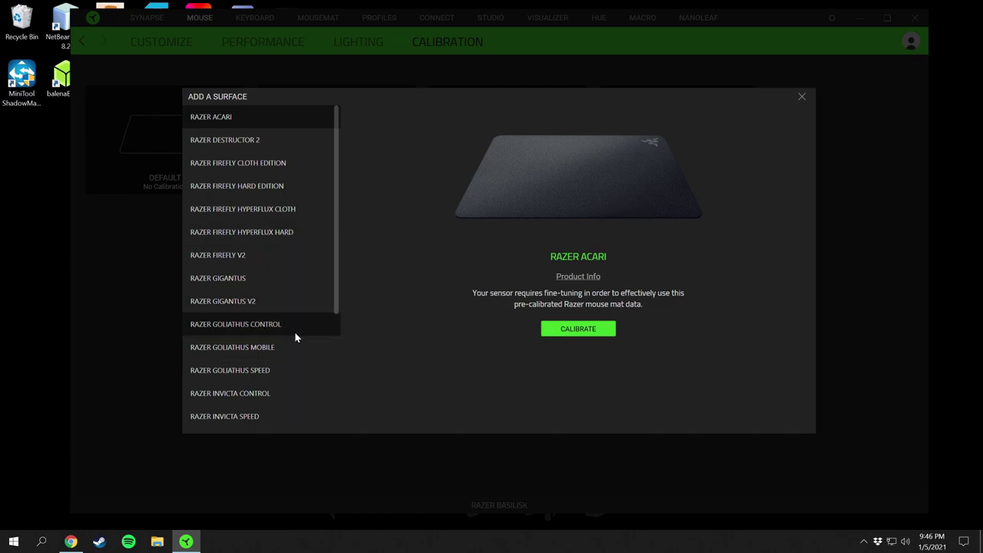
scroll(295, 331, down, 3)
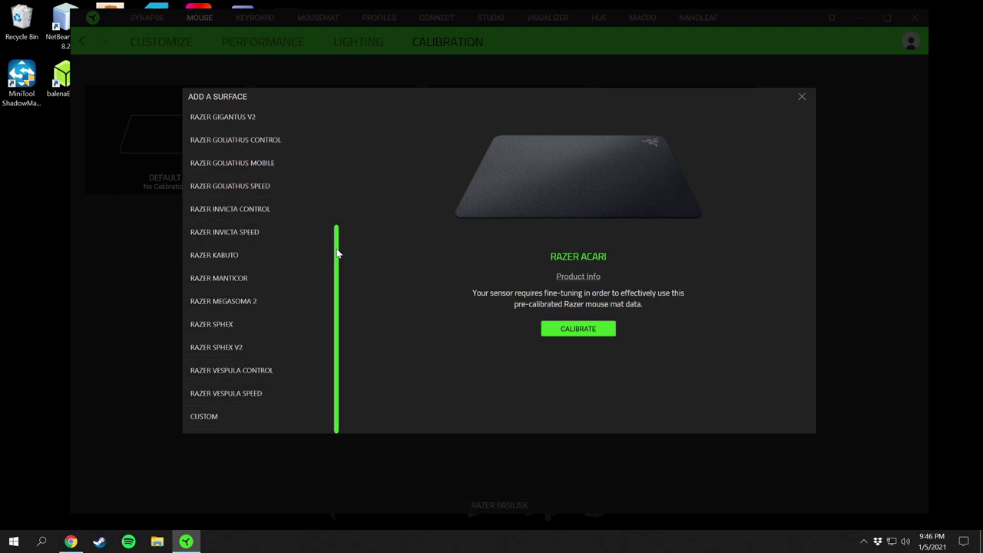
scroll(337, 235, up, 2)
drag(337, 235, 340, 124)
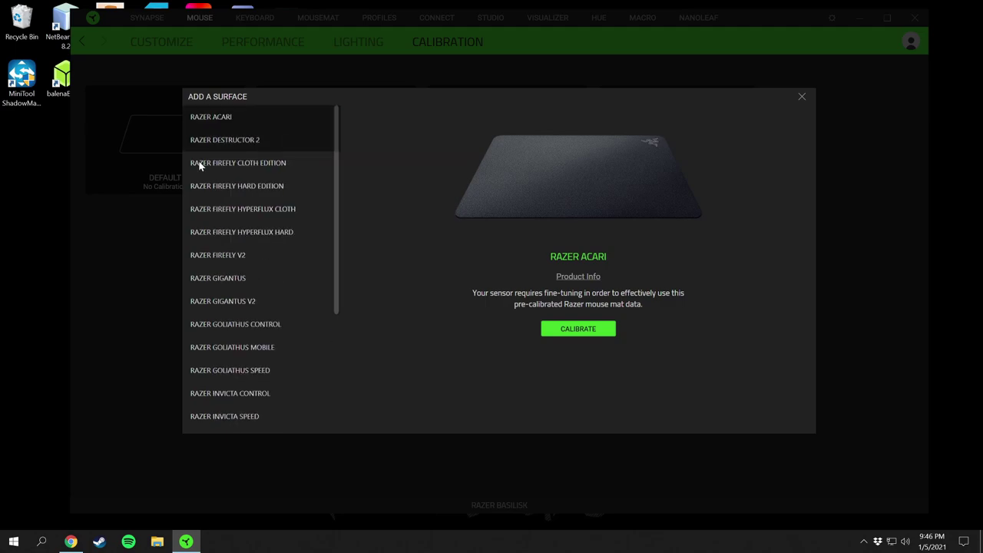
click(149, 262)
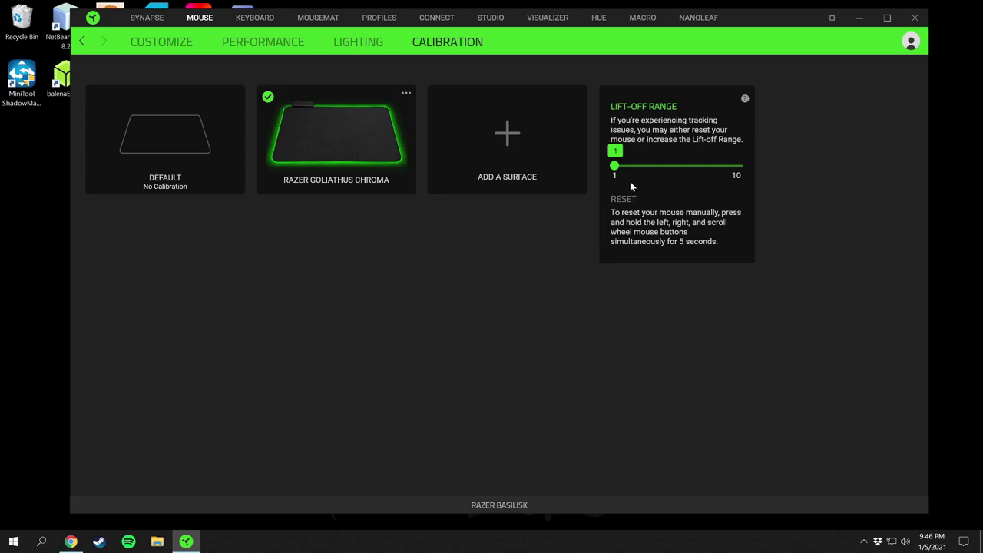
Try the mouse lift-off range at 10 and return it to 1
mouse_move(615, 165)
mouse_down()
mouse_move(629, 167)
mouse_move(610, 165)
mouse_up()
drag(749, 170, 666, 172)
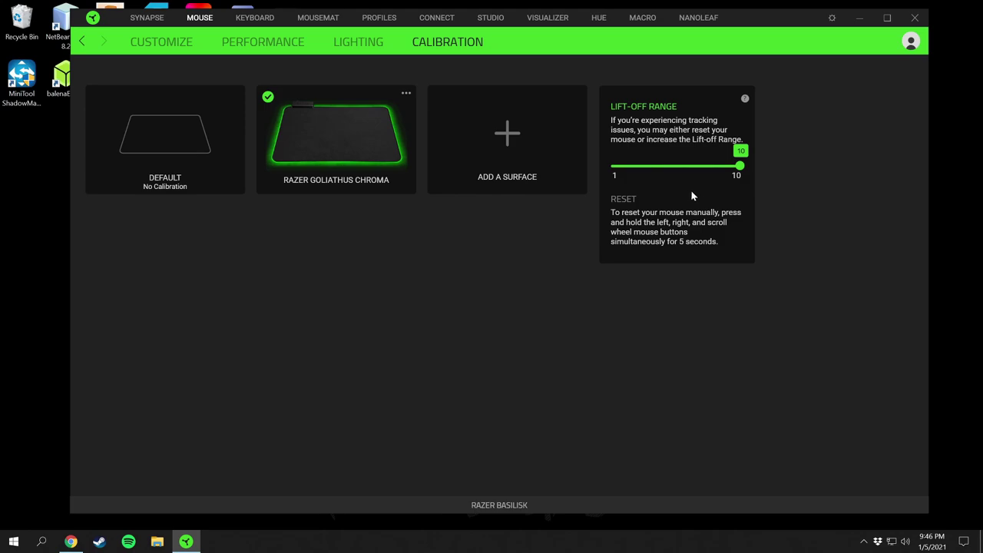
drag(740, 166, 616, 172)
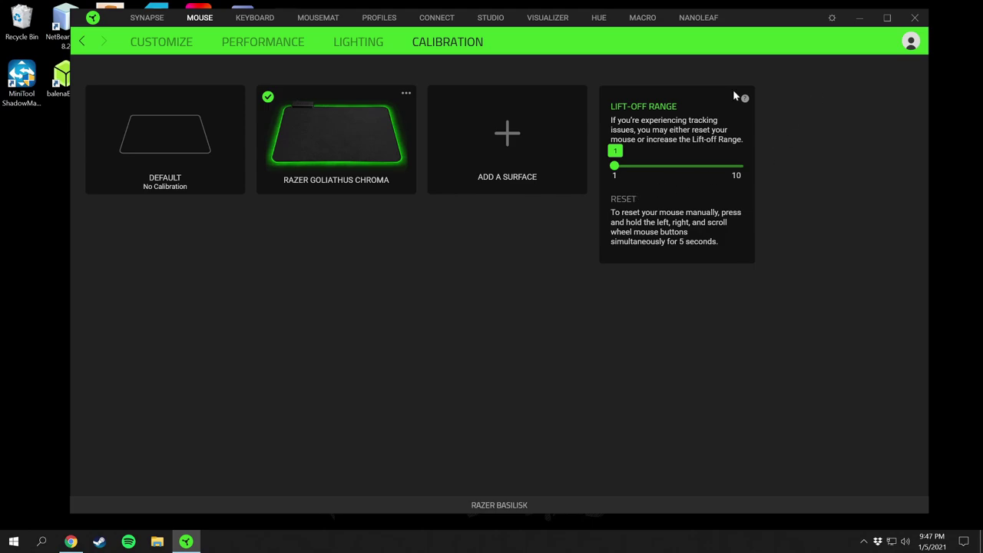
Open the Razer Cynosa Chroma keyboard settings from the dashboard and set Gaming Mode to Enable in-game
click(154, 22)
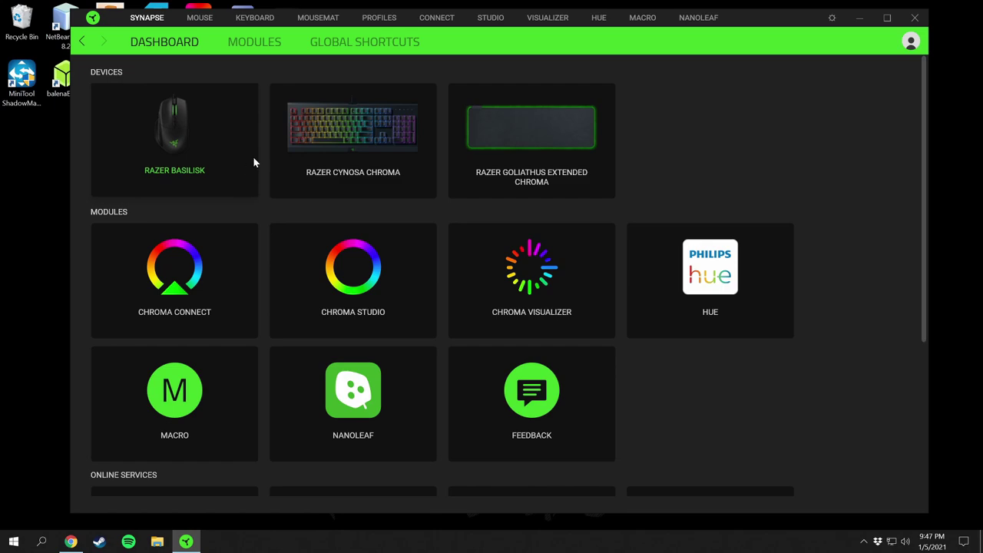
click(380, 174)
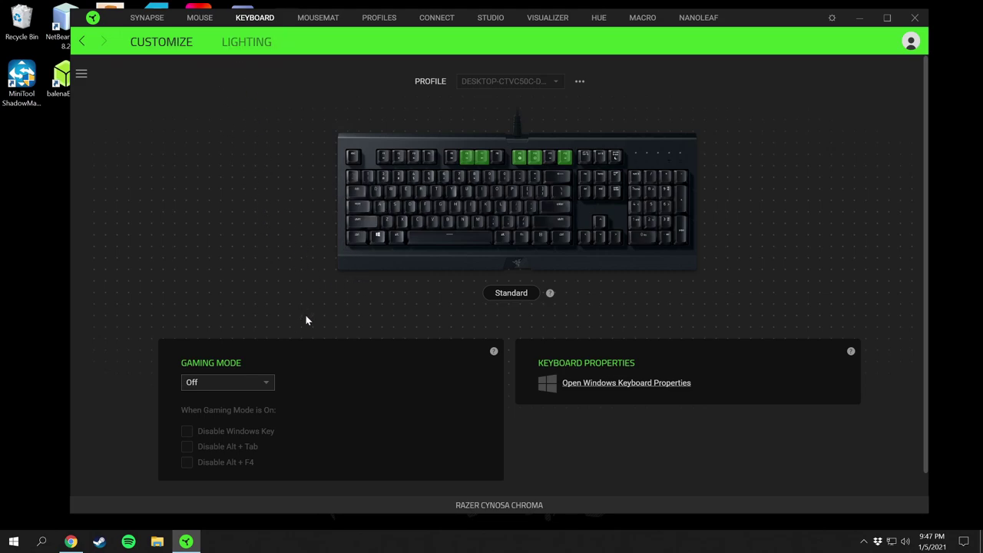
click(250, 388)
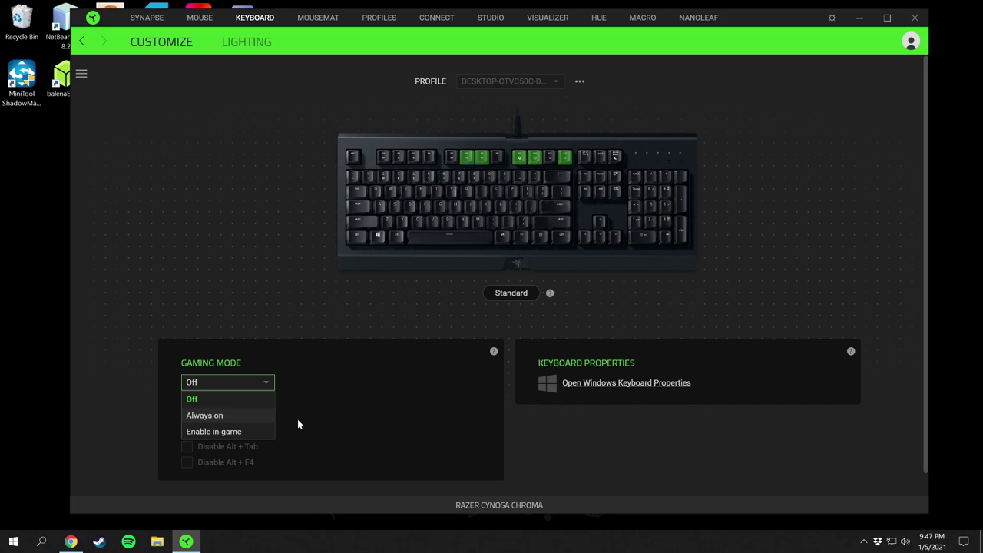
click(251, 431)
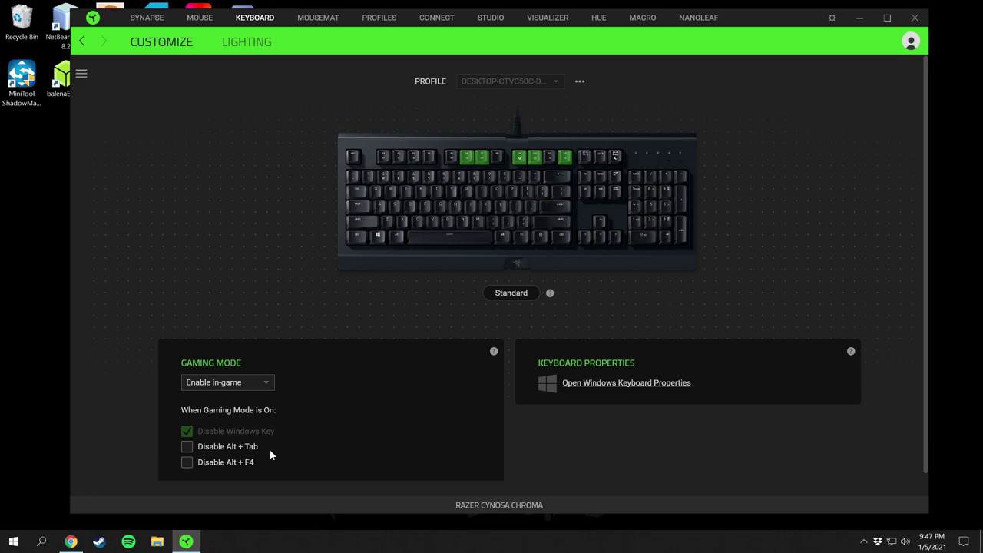
Test the Alt + F4 shortcut by opening and closing a File Explorer window twice
click(157, 542)
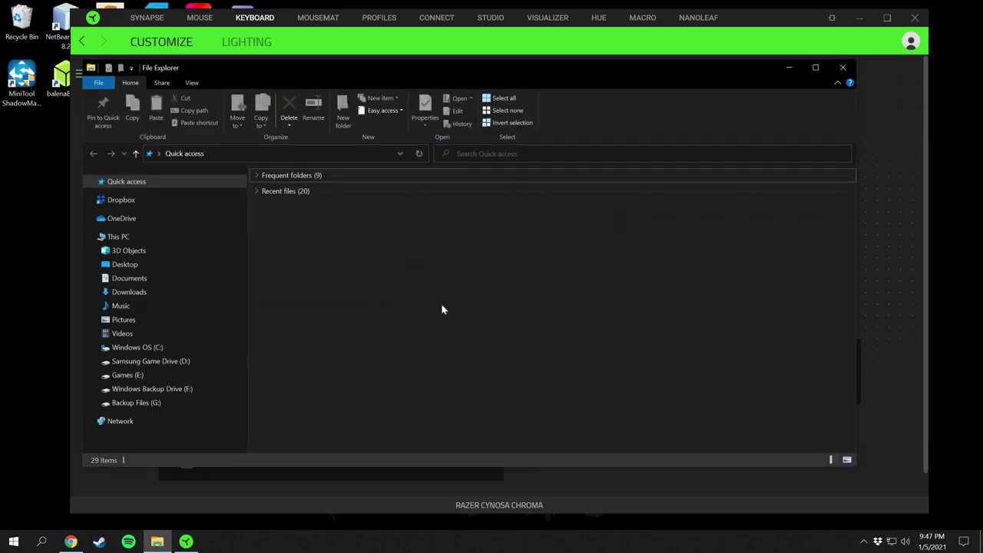
key(alt+F4)
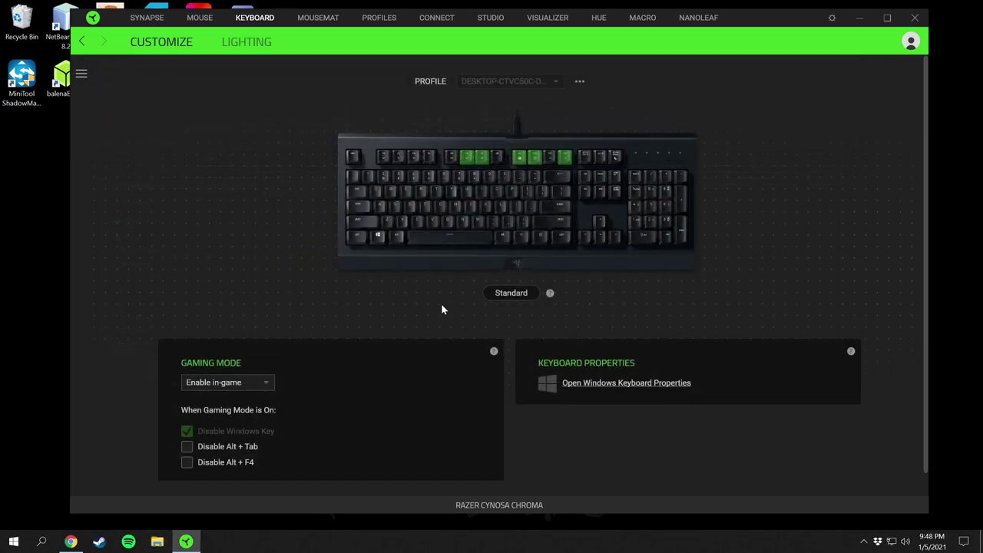
click(156, 542)
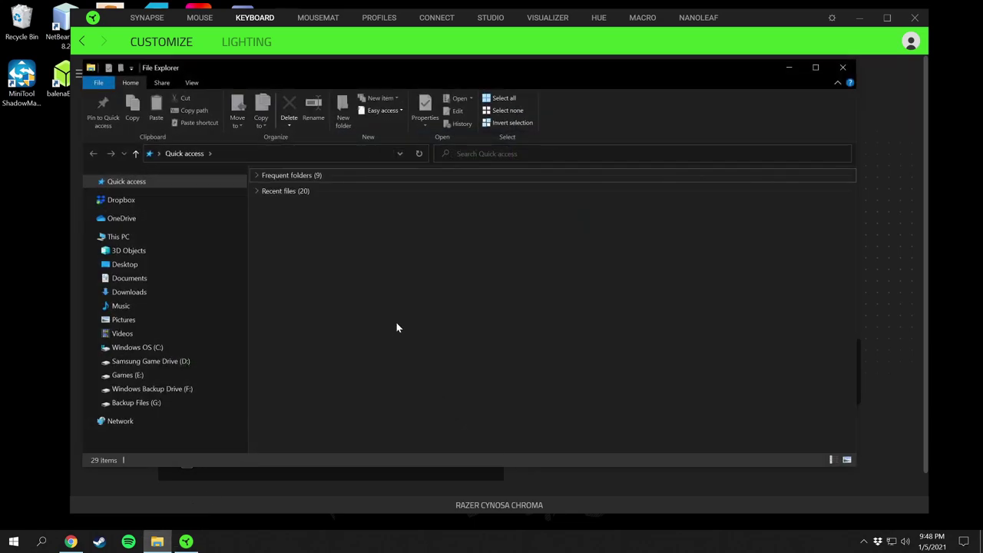
key(alt+F4)
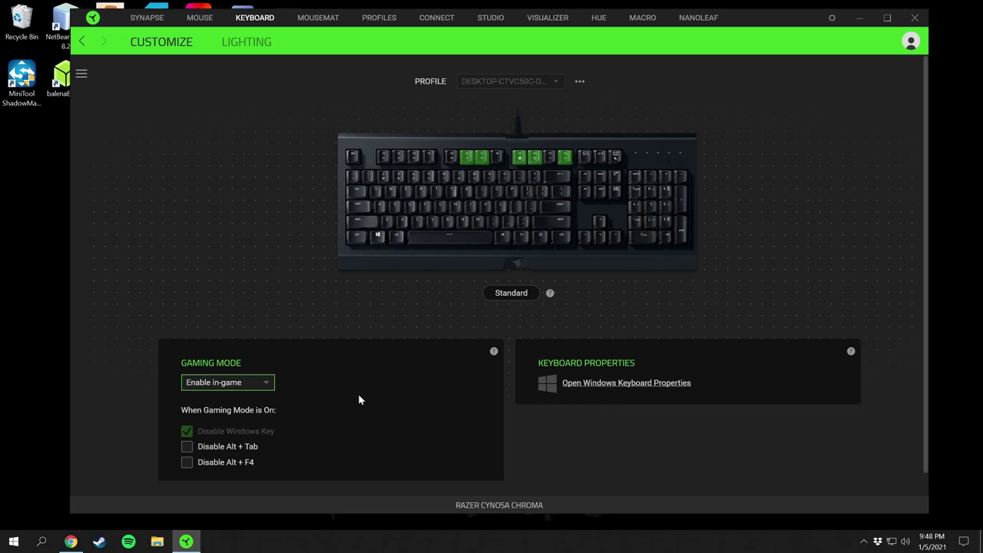
Enable Disable Alt + F4 for Gaming Mode and test switching between the open windows
click(187, 463)
key(alt+Tab)
key(alt+Tab)
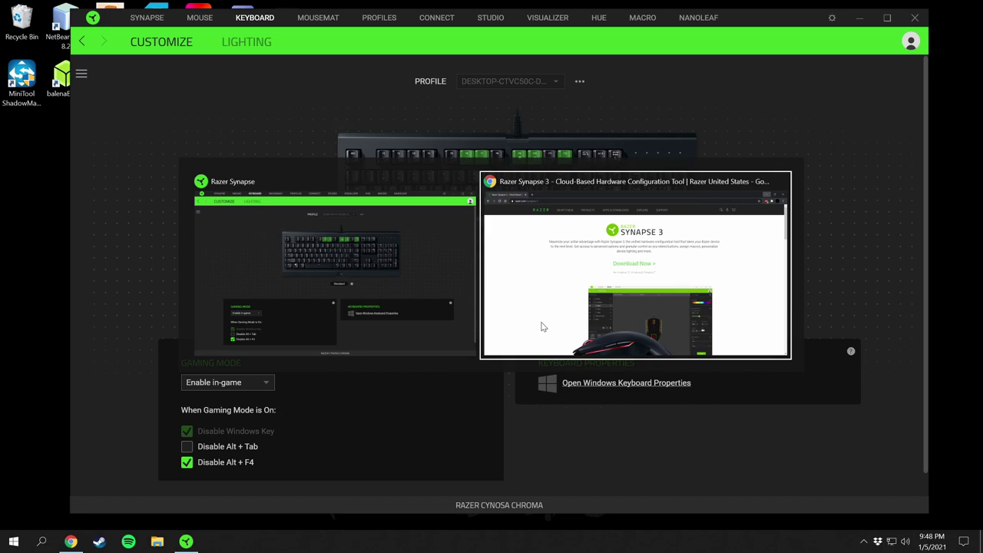
key(alt+Tab)
key(alt+Tab)
key(alt+Tab)
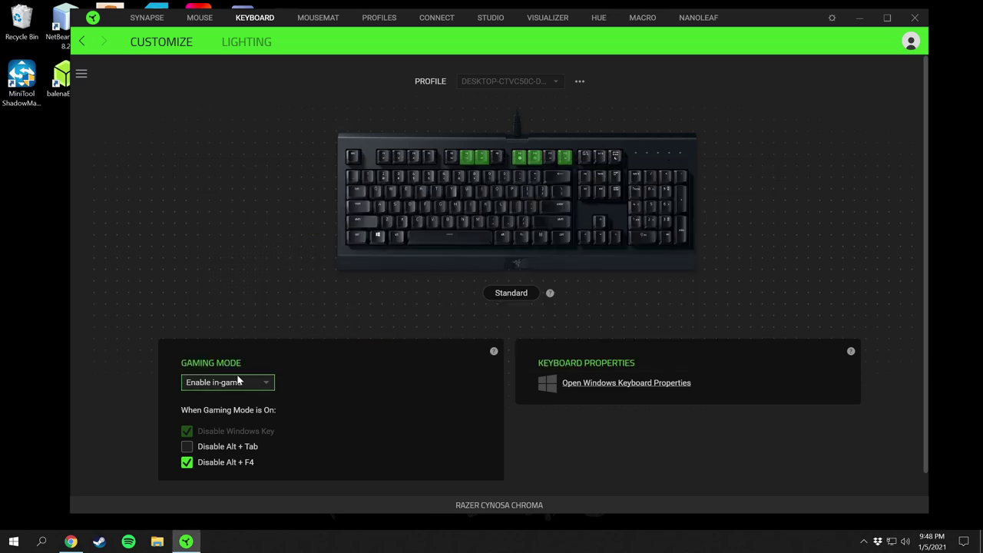
Set the keyboard's Gaming Mode to Always on, toggle it with its shortcut, and leave it Off
click(212, 387)
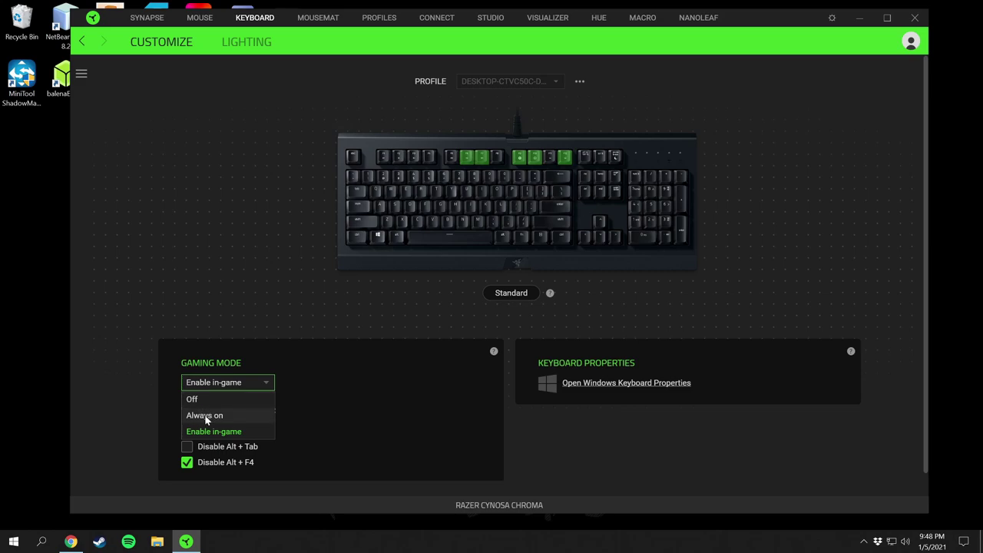
click(210, 416)
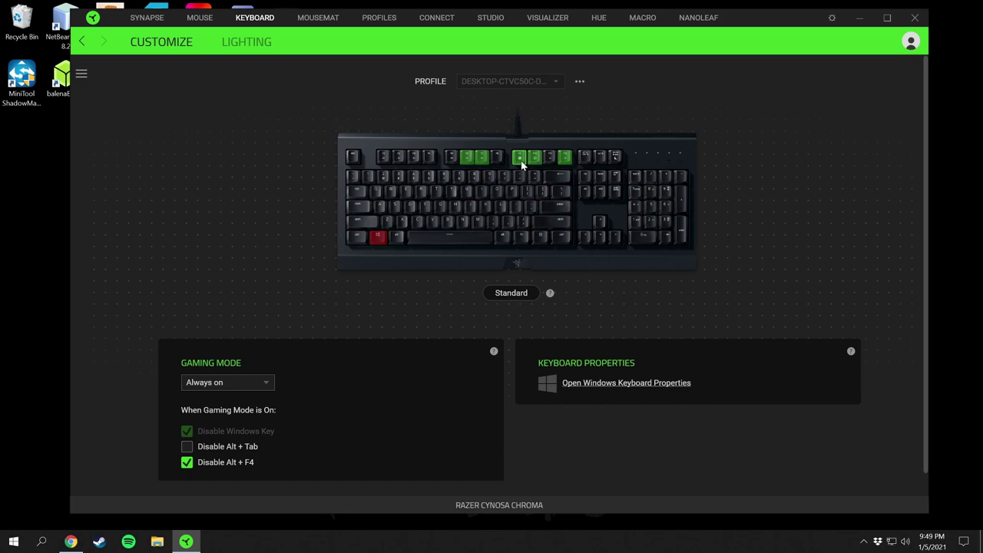
key(F10)
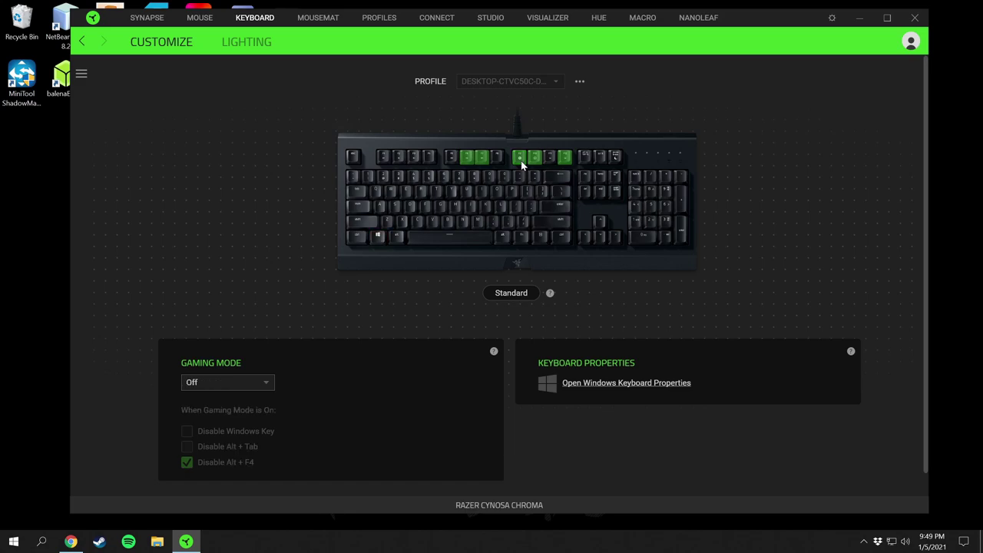
key(F10)
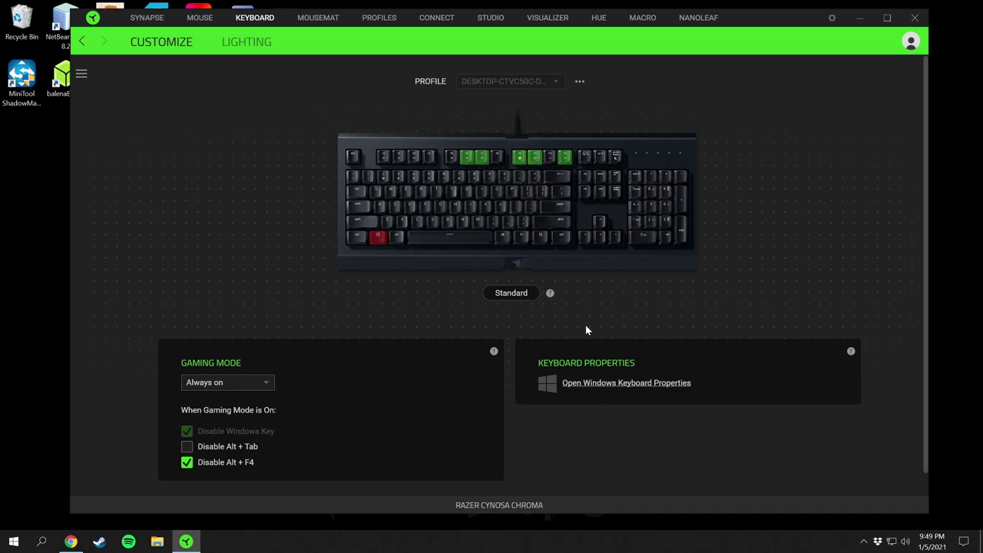
key(Tab)
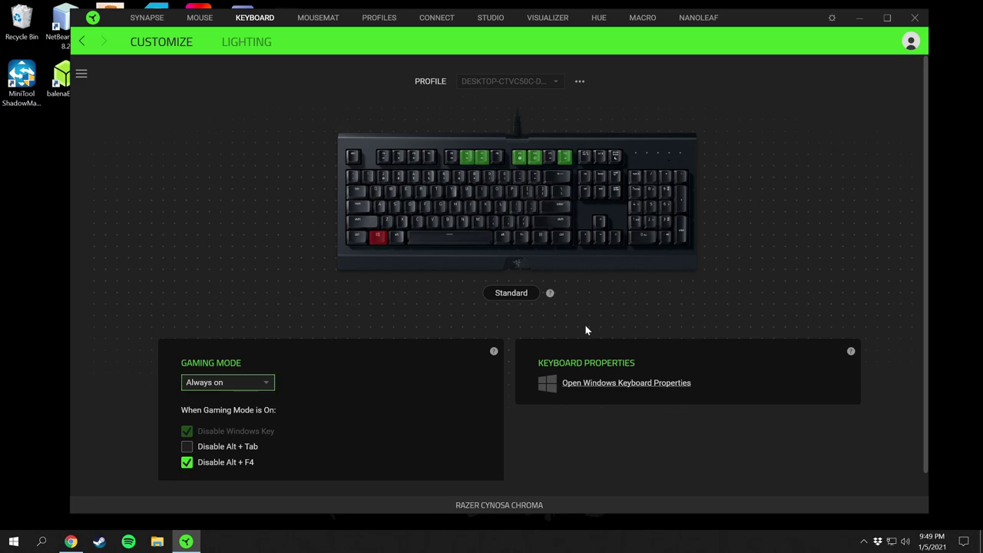
key(Down)
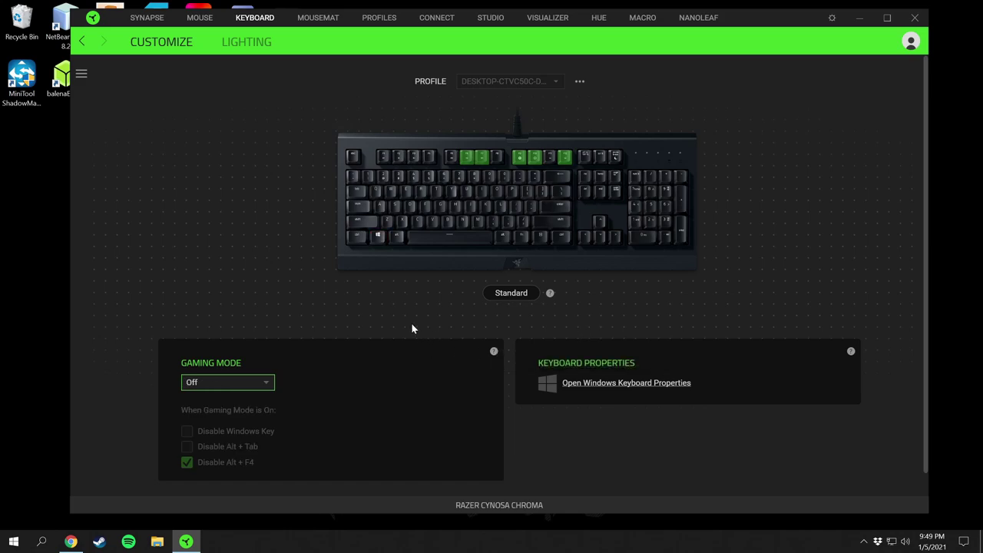
Open the keyboard's lighting settings, review the available quick and advanced effects, and return to the quick effects
click(254, 44)
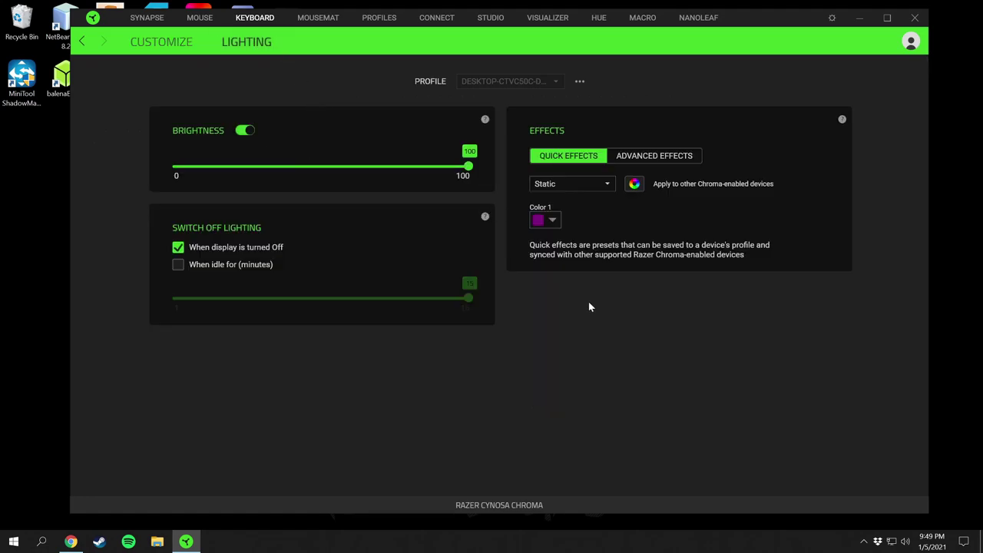
click(572, 183)
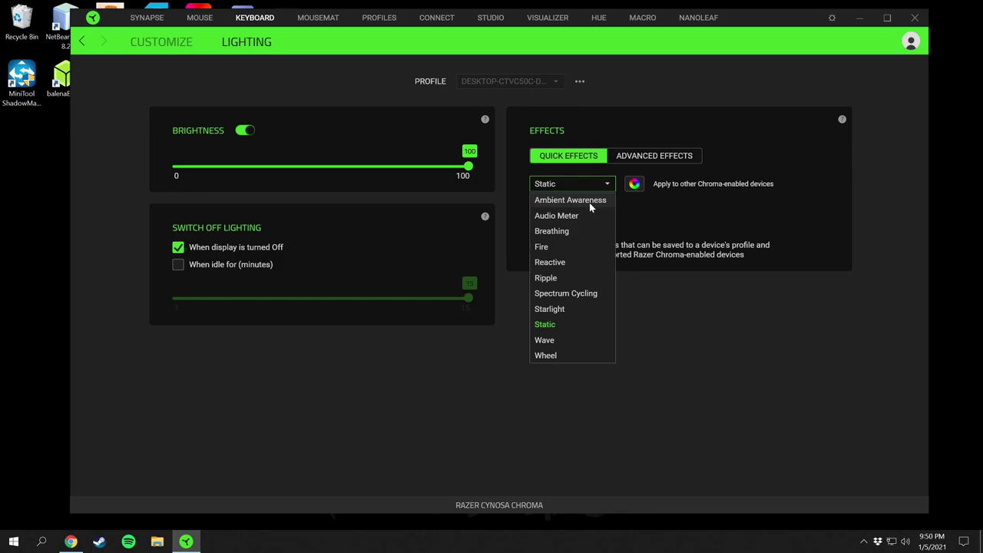
click(620, 159)
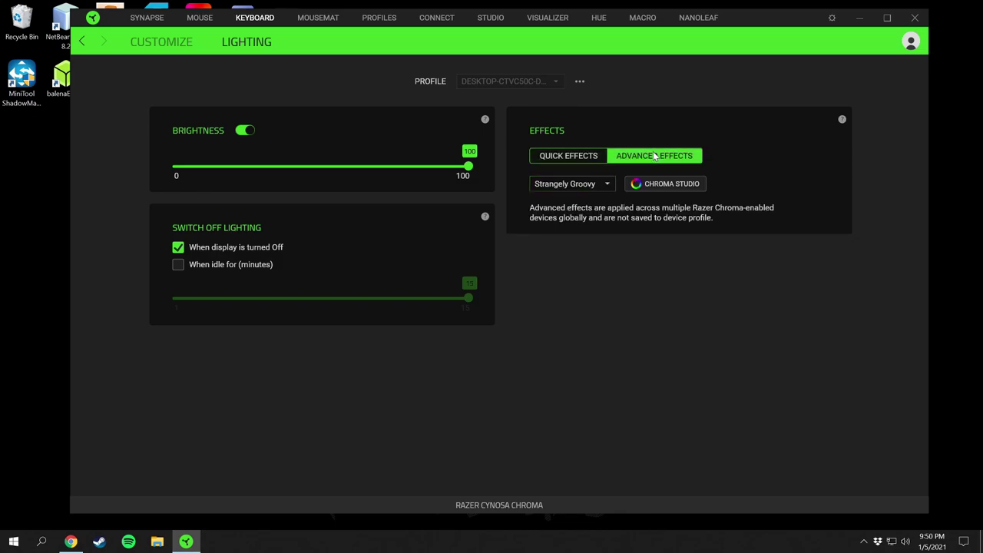
click(579, 183)
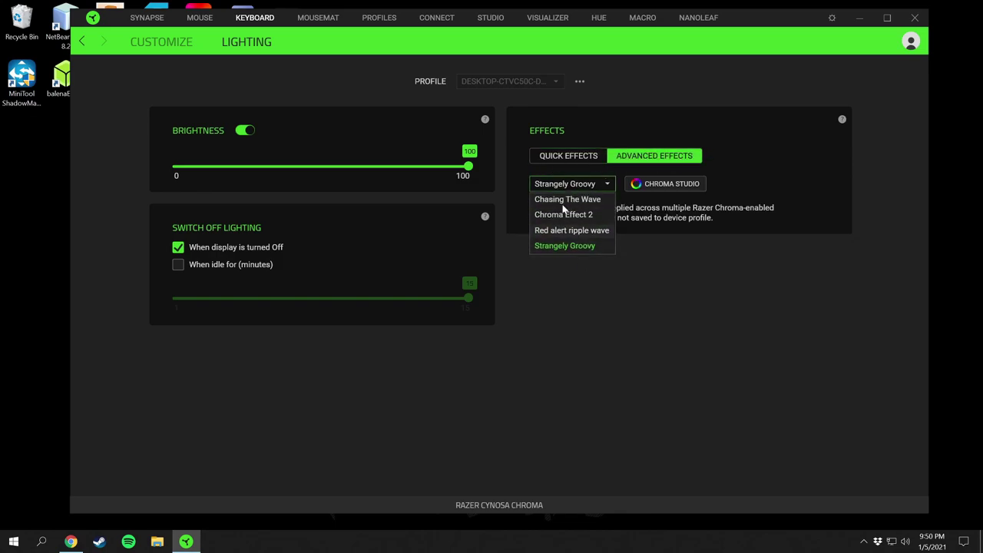
click(583, 156)
click(583, 156)
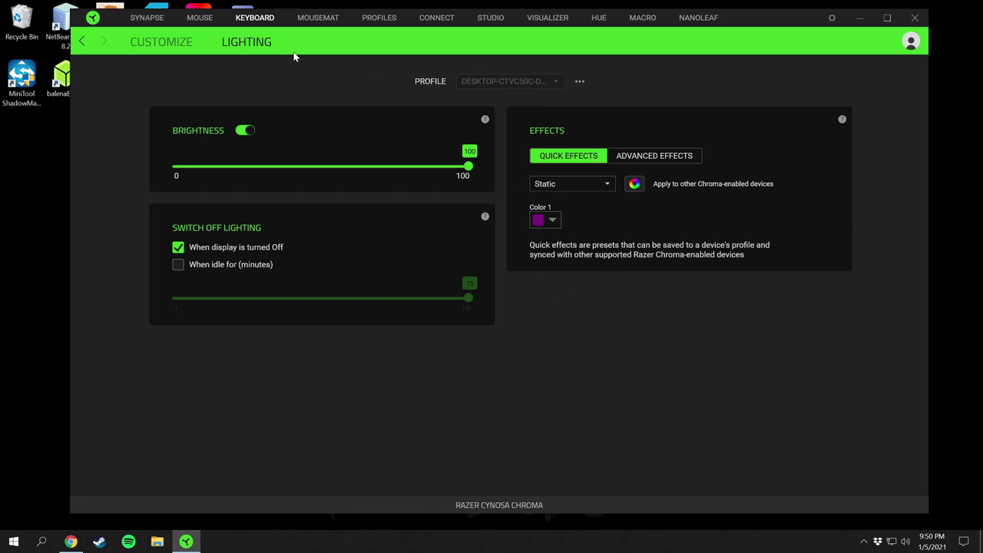
Open the mousemat's lighting settings and review its available quick effects
click(323, 19)
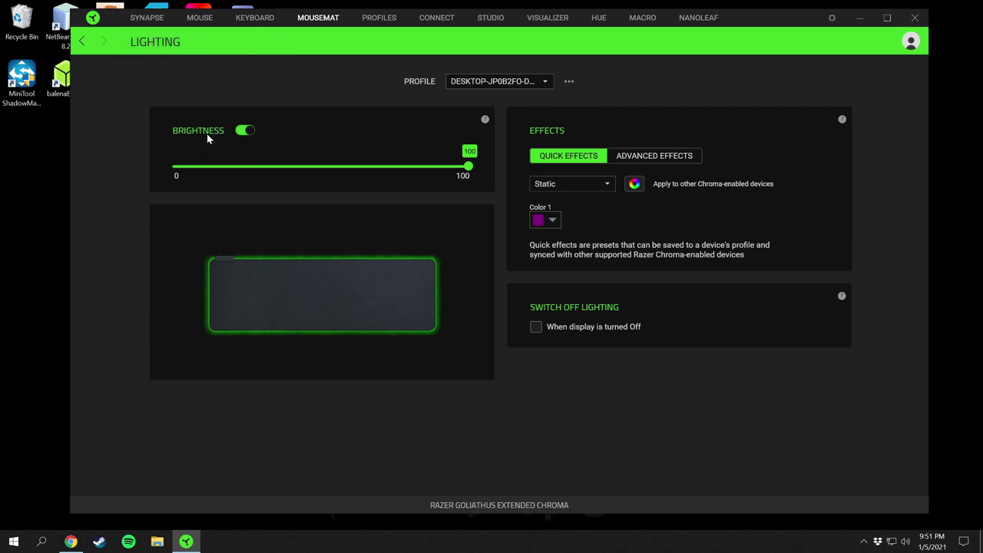
click(578, 183)
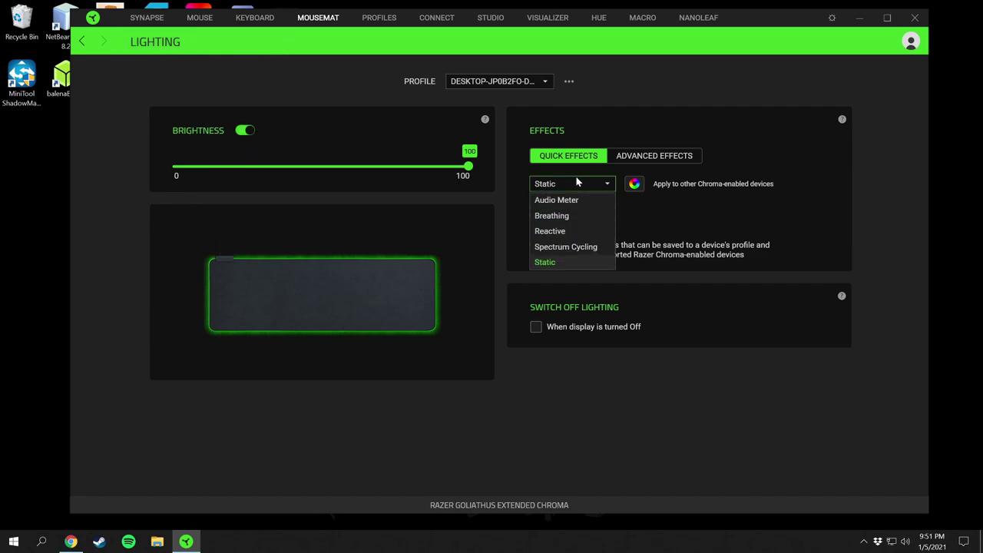
click(577, 183)
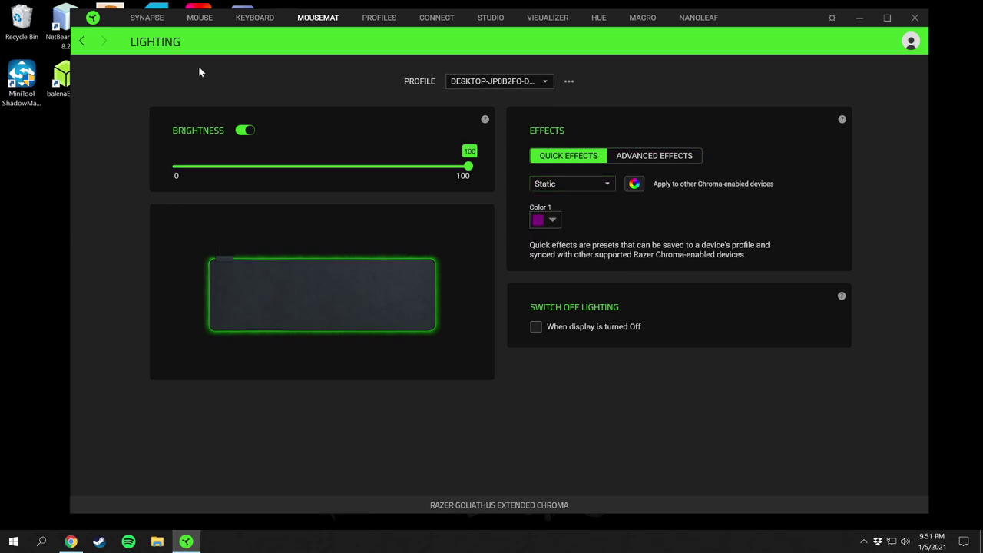
Open the Chroma Connect module from the dashboard, view the Chroma Visualizer app's details, and return to the dashboard
click(149, 20)
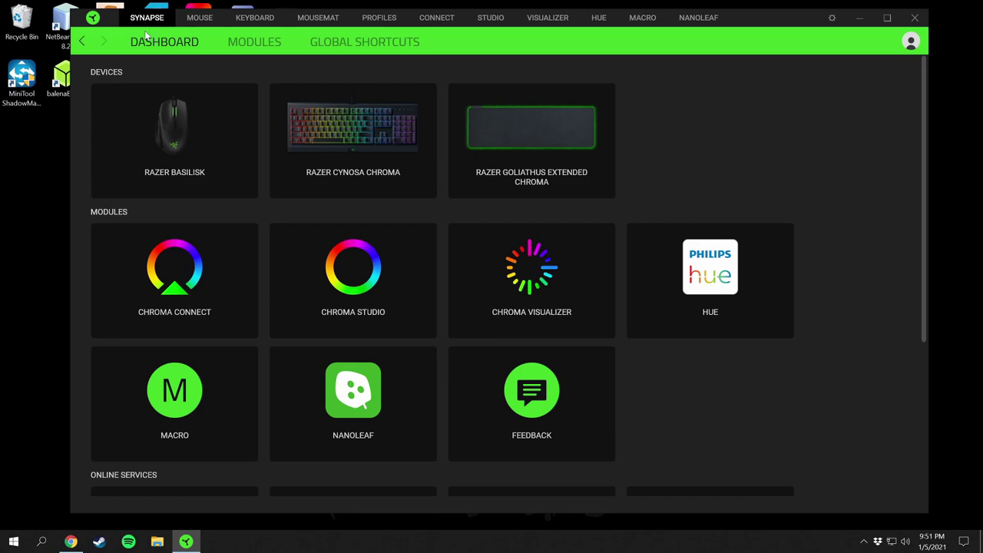
scroll(271, 245, down, 1)
click(205, 230)
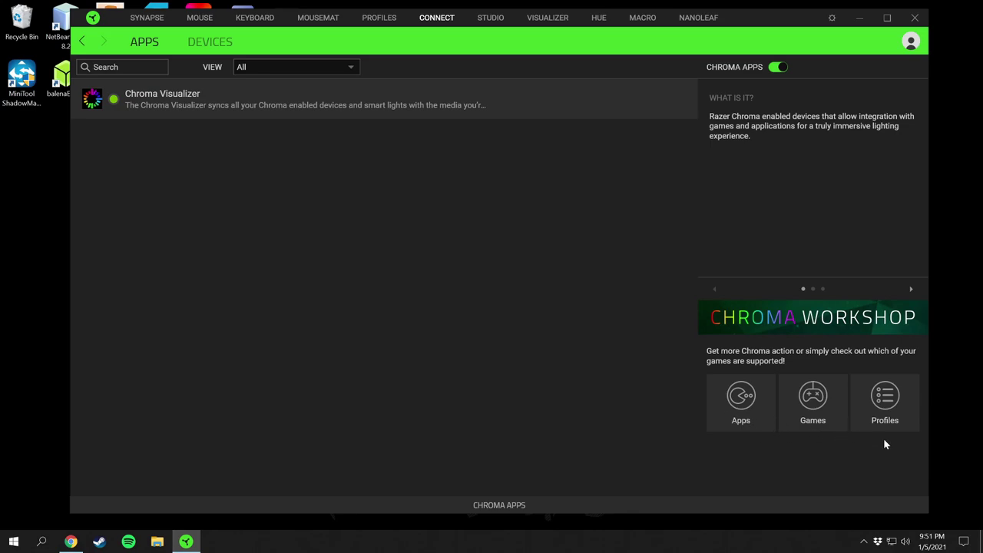
click(159, 103)
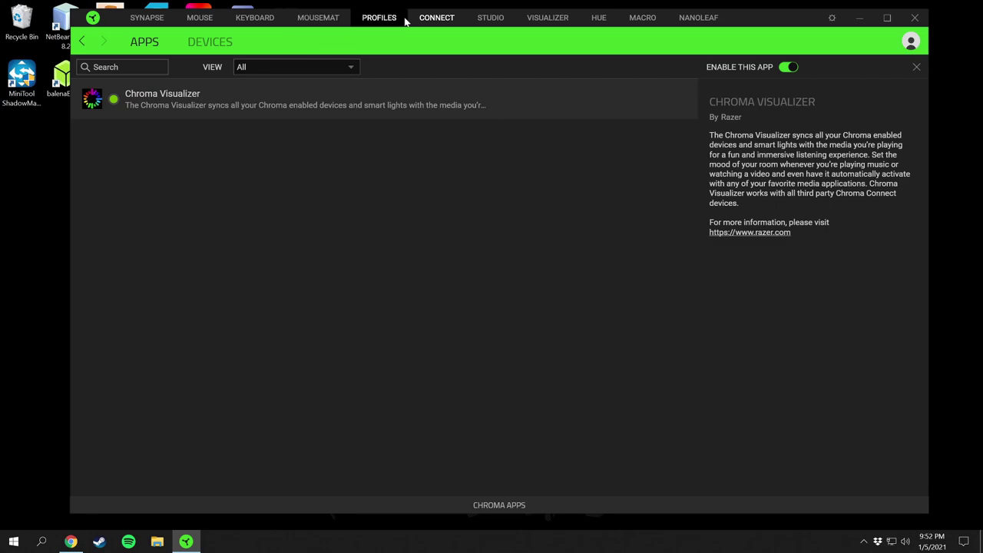
click(147, 17)
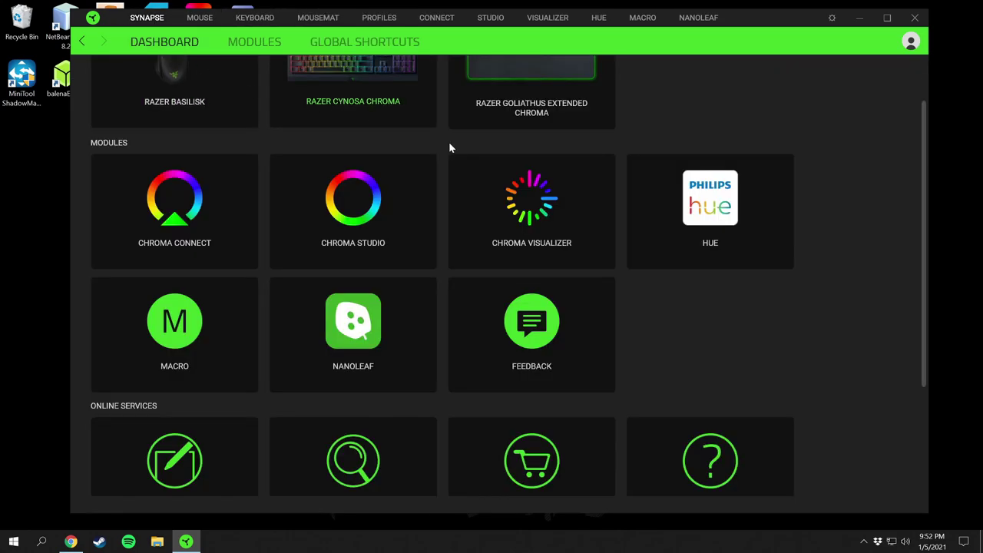
Open Chroma Studio from the dashboard and move the keyboard onto the mousemat in the device layout, beside the mouse
click(379, 235)
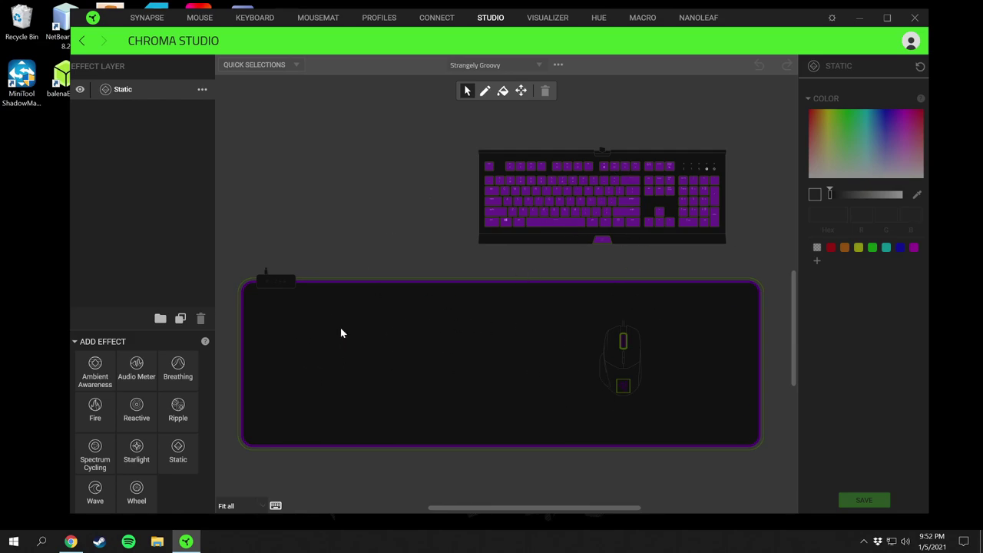
drag(555, 161, 367, 318)
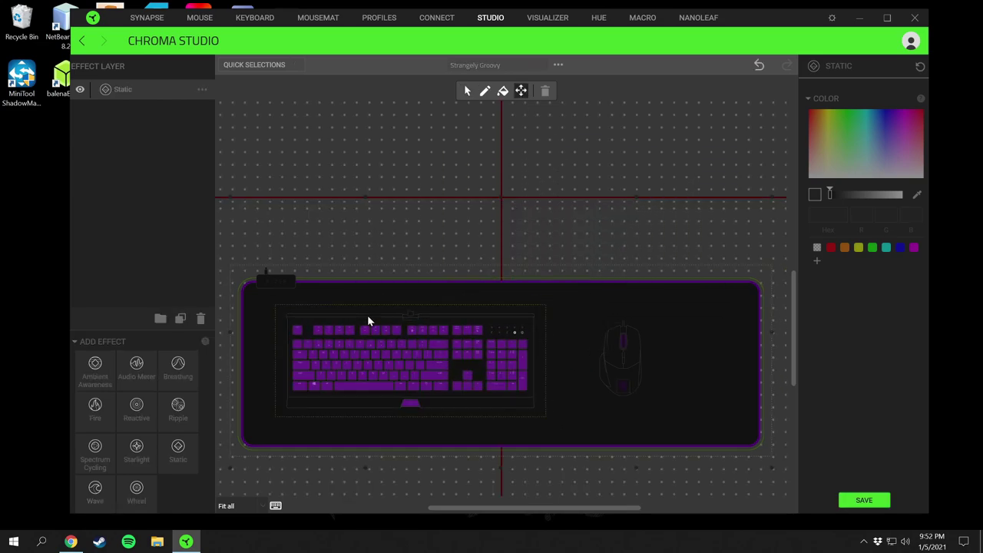
drag(794, 346, 798, 370)
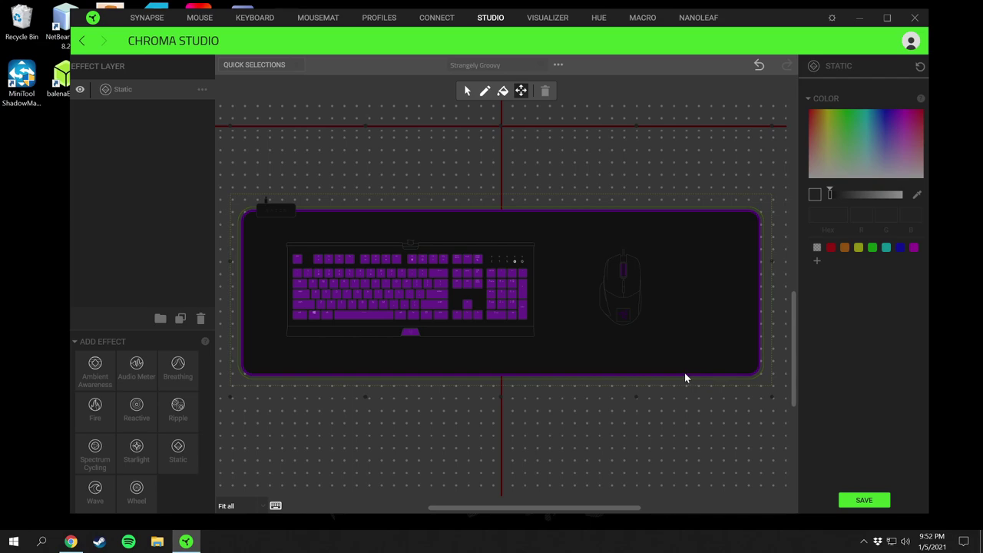
click(646, 263)
With the Selector tool, select single keyboard keys, the keyboard's left block of keys, and its number pad
click(467, 92)
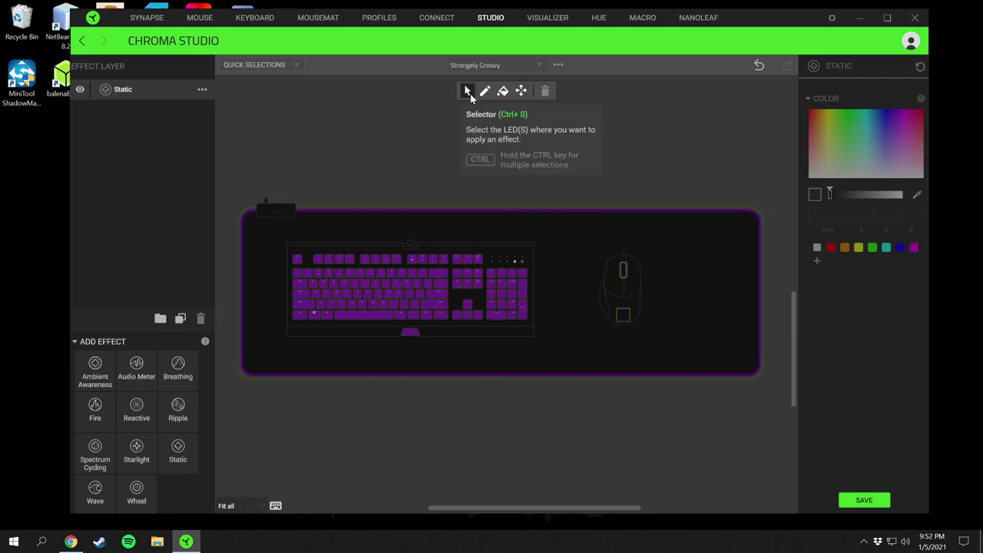
click(330, 275)
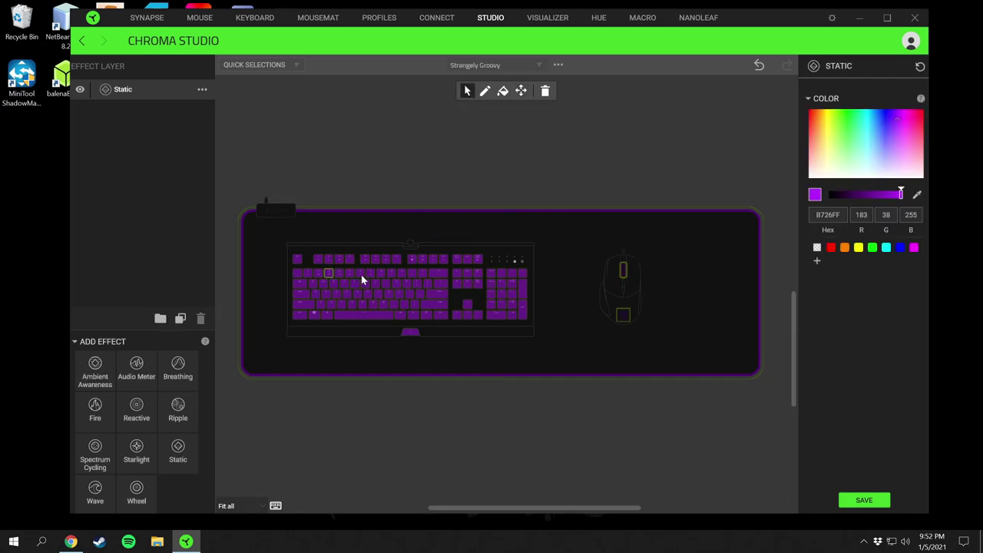
click(387, 284)
drag(296, 262, 379, 327)
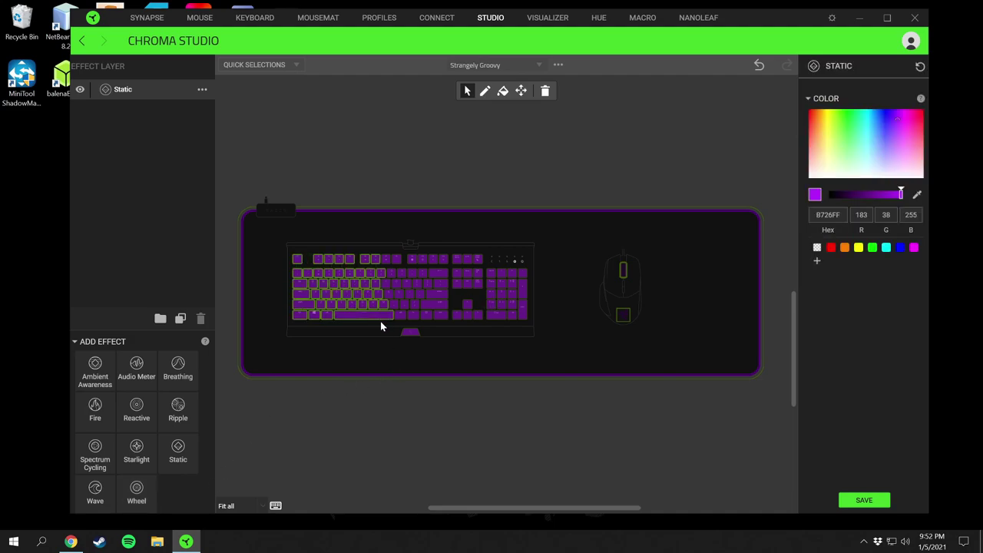
drag(386, 258, 531, 323)
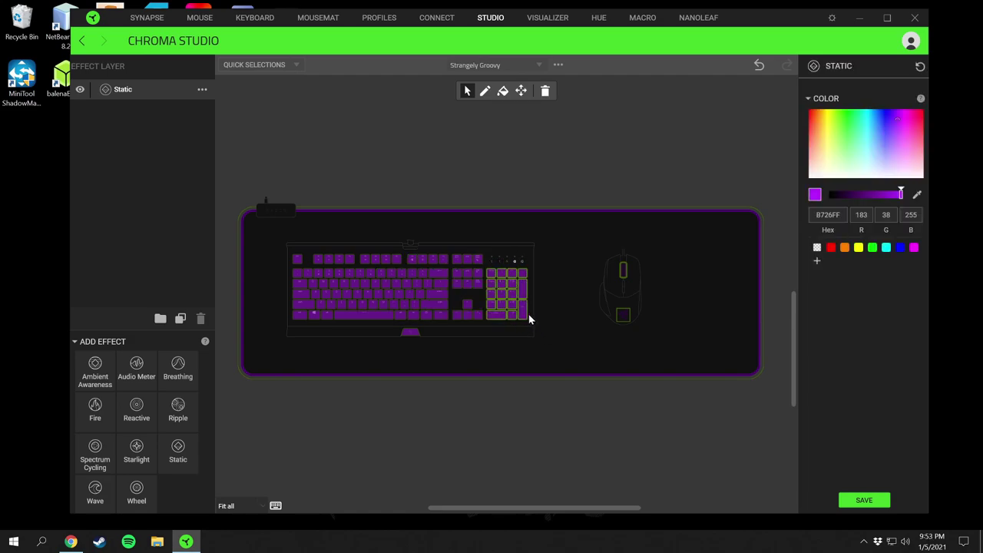
Select the mouse's scroll wheel and logo LEDs individually and together, and select the mousemat's lighting zone
click(623, 274)
click(625, 316)
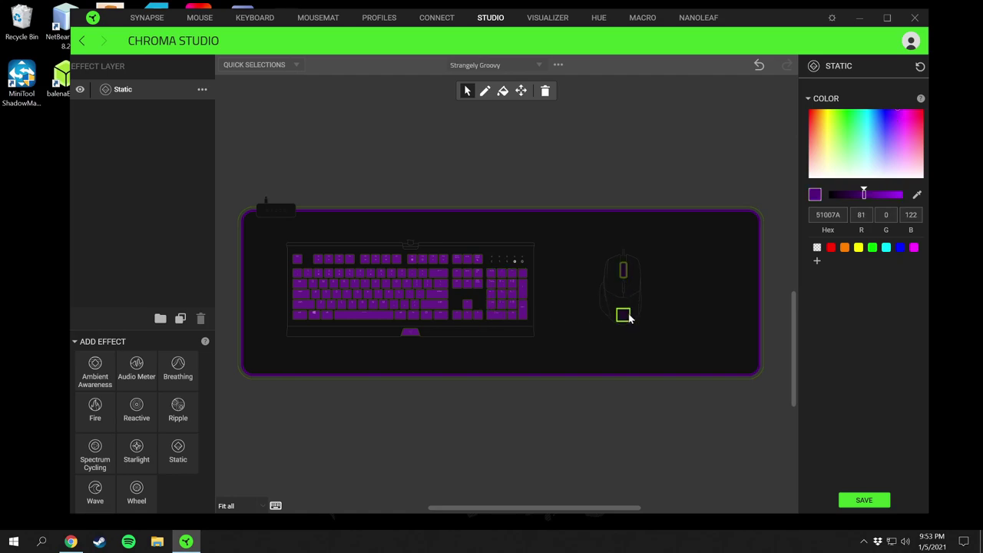
click(622, 272)
click(625, 316)
click(624, 273)
click(625, 316)
ctrl+click(622, 271)
click(637, 323)
click(504, 211)
click(361, 203)
click(351, 212)
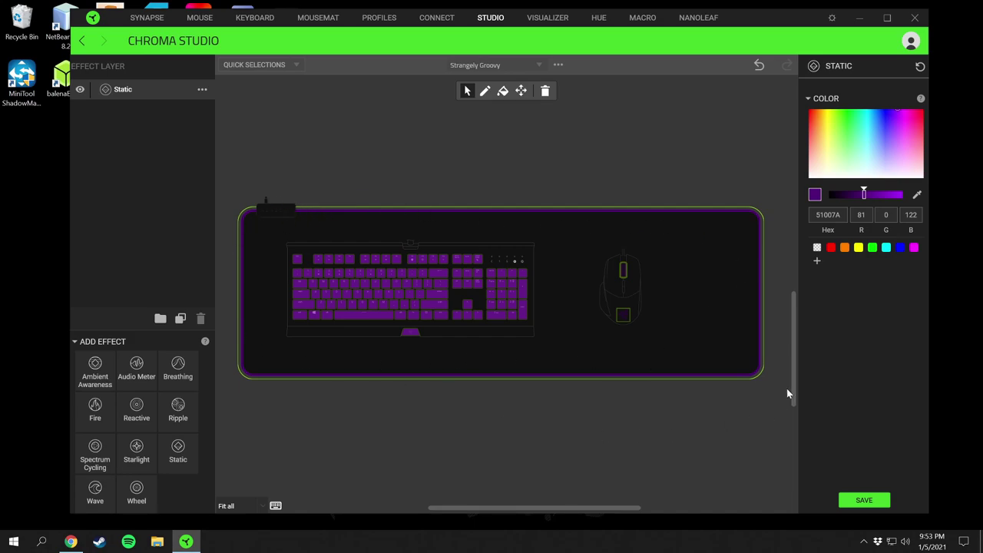
Clear the mousemat selection and return to the dashboard, discarding the unsaved Chroma Studio changes
click(443, 227)
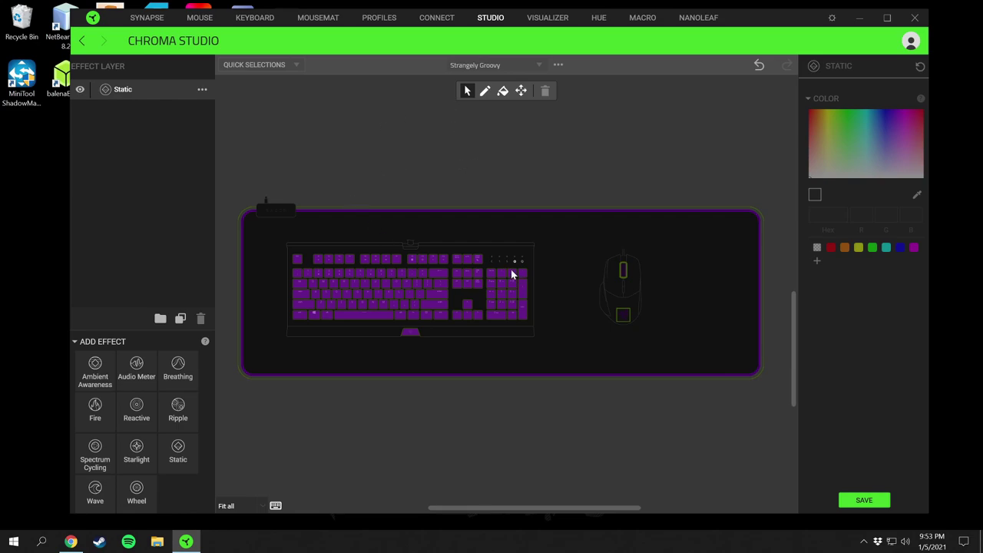
click(147, 18)
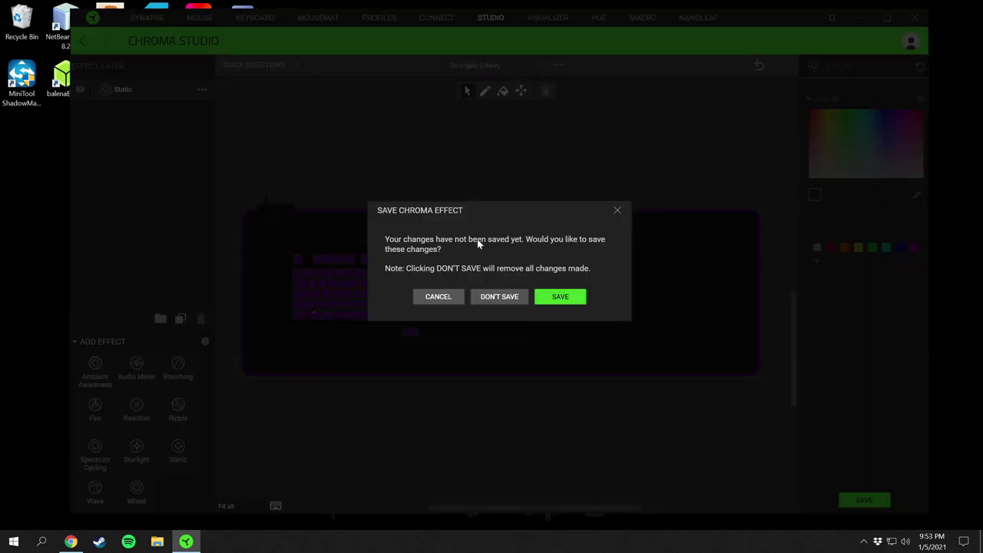
click(500, 297)
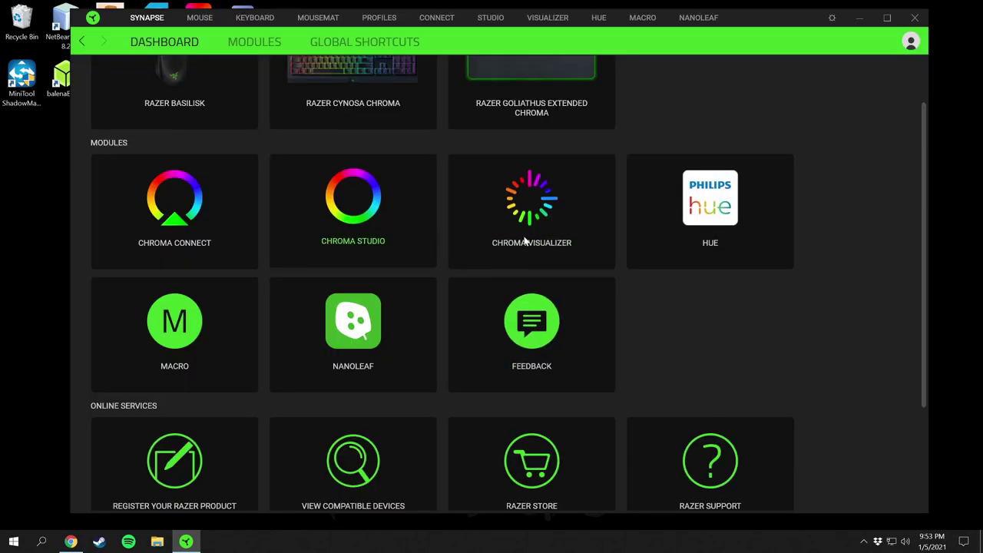
Open the Chroma Visualizer module from the dashboard and set it to Enable for selected apps
click(557, 244)
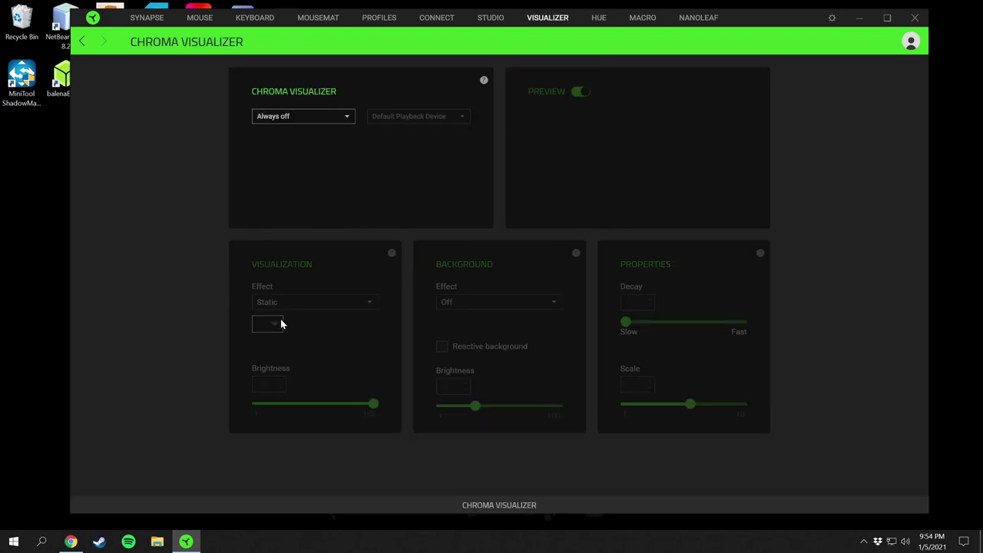
click(330, 120)
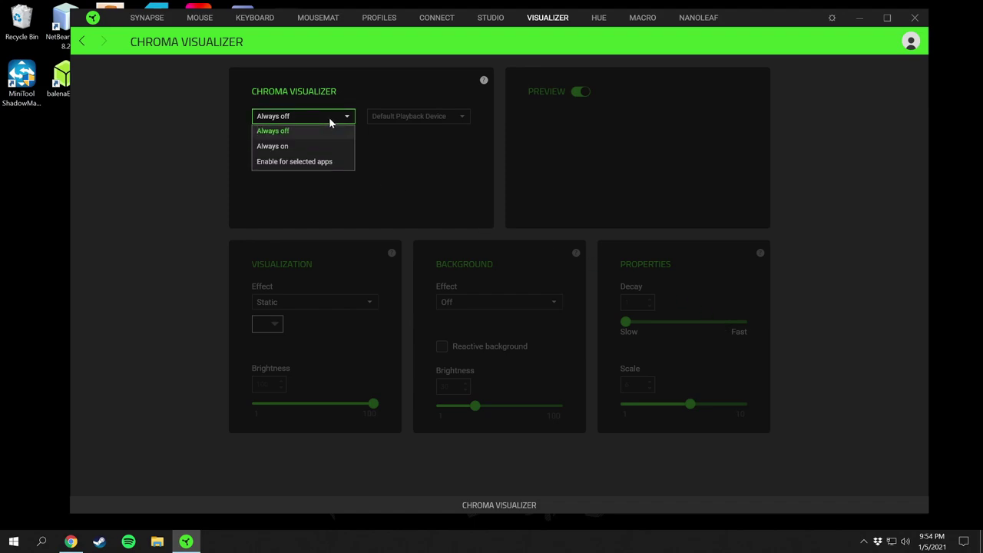
click(345, 162)
Review the visualizer's playback device options, open the file picker for adding an application, and cancel it
click(419, 117)
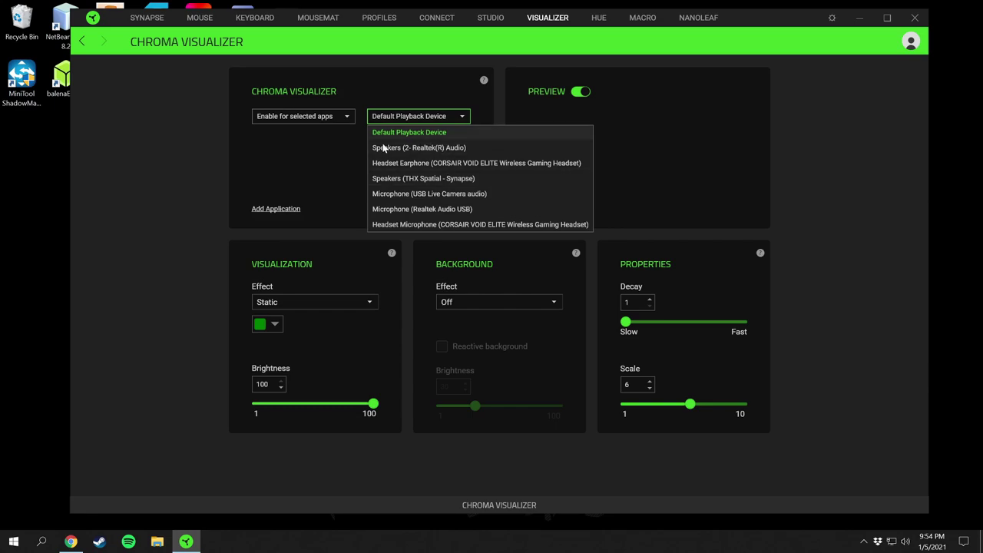
click(339, 166)
click(266, 214)
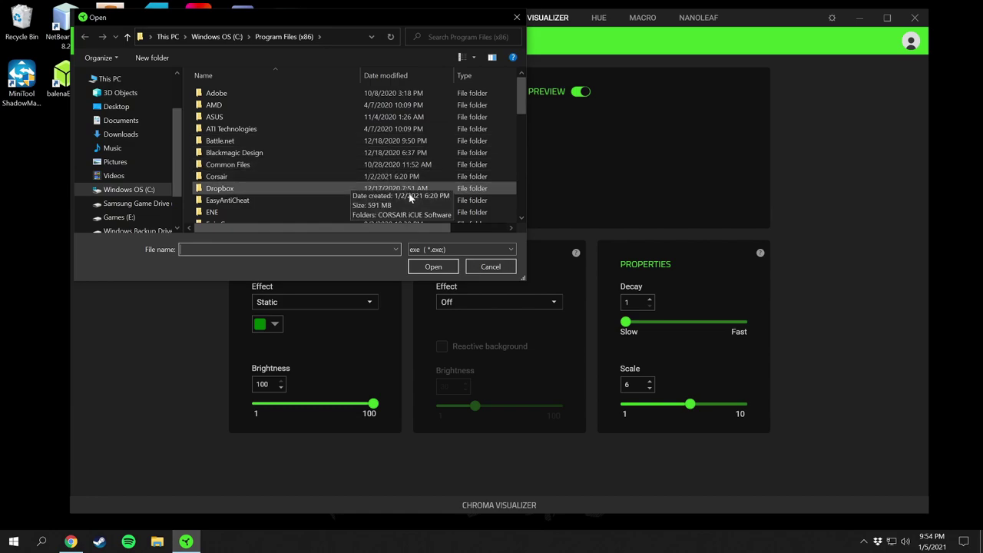
click(485, 271)
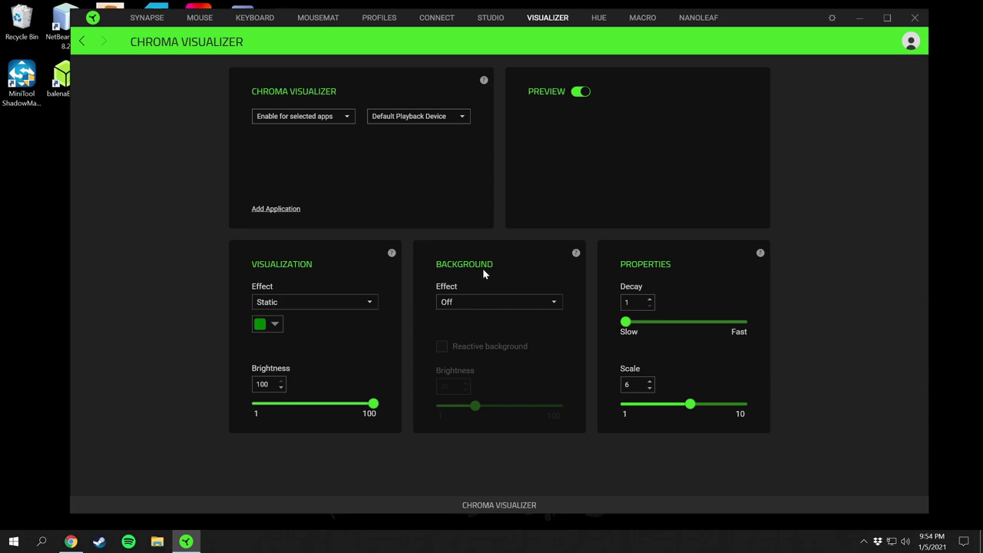
Review the visualizer's background effects, toggle the preview off and back on, and return to the dashboard
click(529, 303)
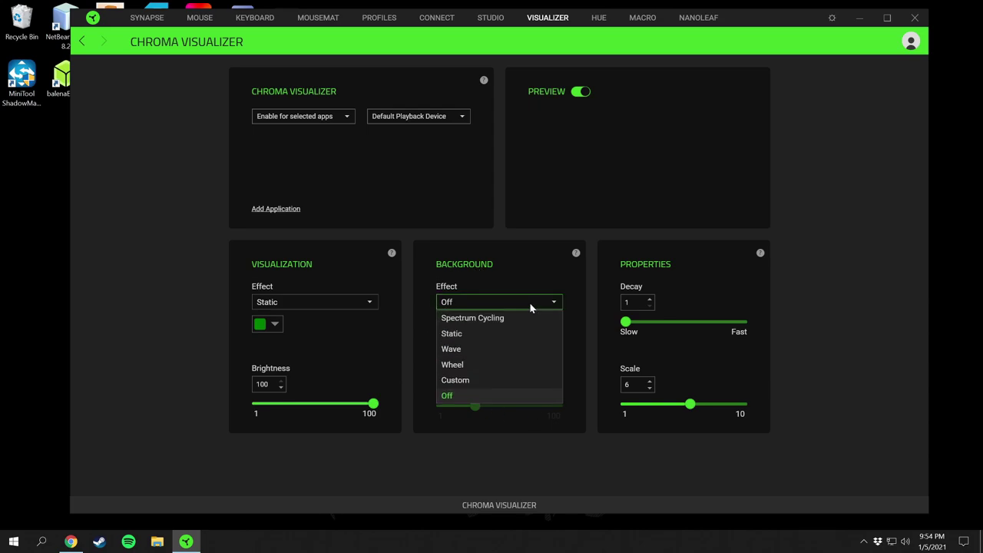
click(493, 301)
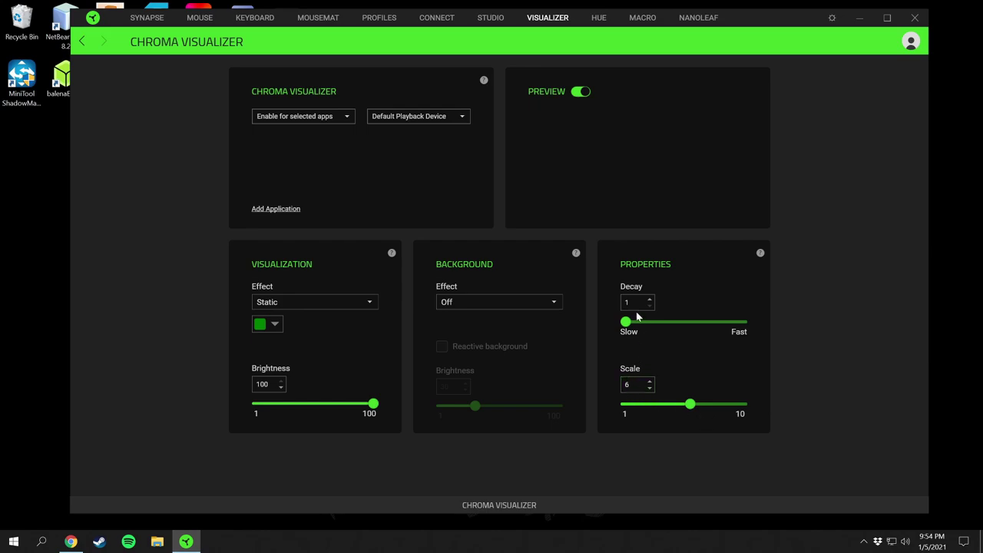
click(582, 92)
click(582, 92)
click(146, 17)
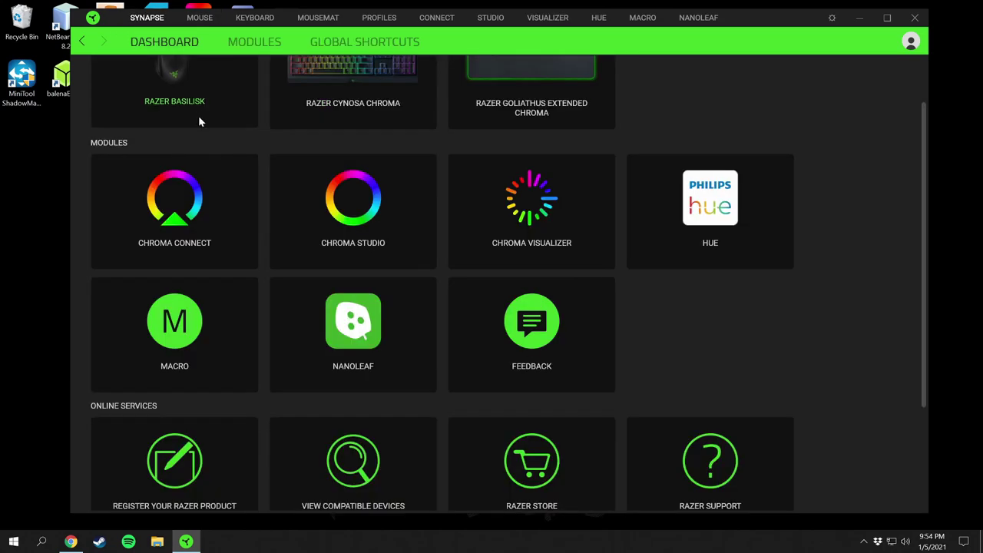
Open the Philips Hue module from the dashboard, view its Chroma integration page, and return to the dashboard
scroll(691, 311, down, 1)
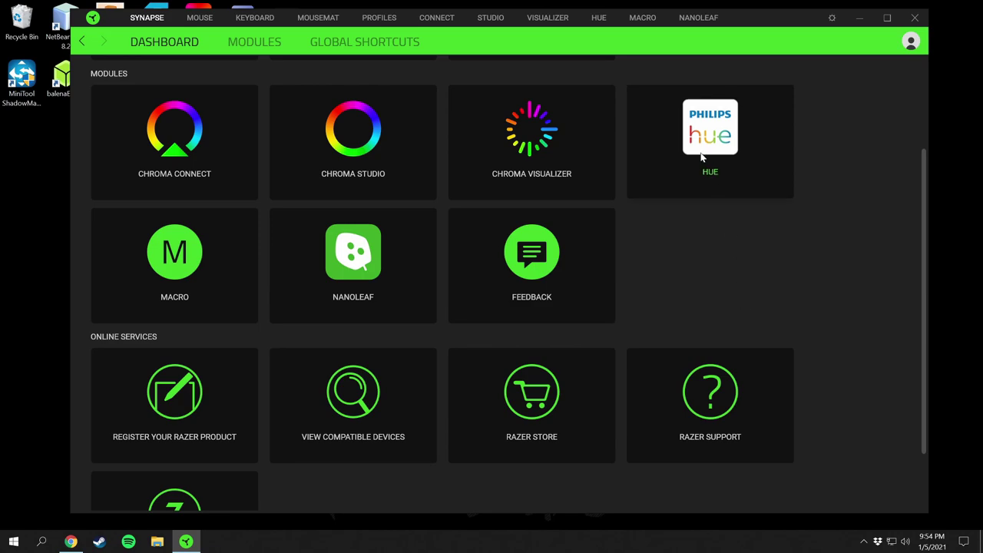
click(714, 193)
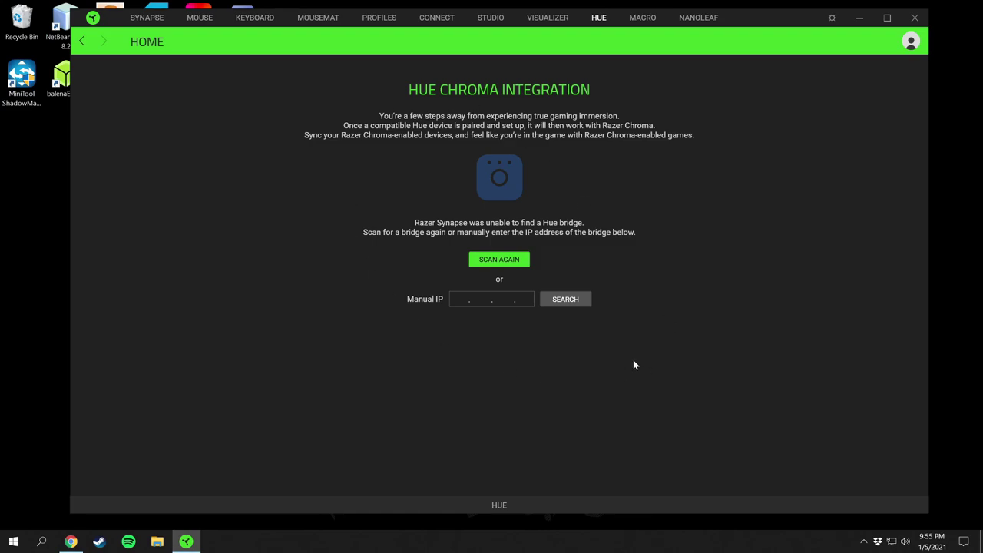
click(155, 22)
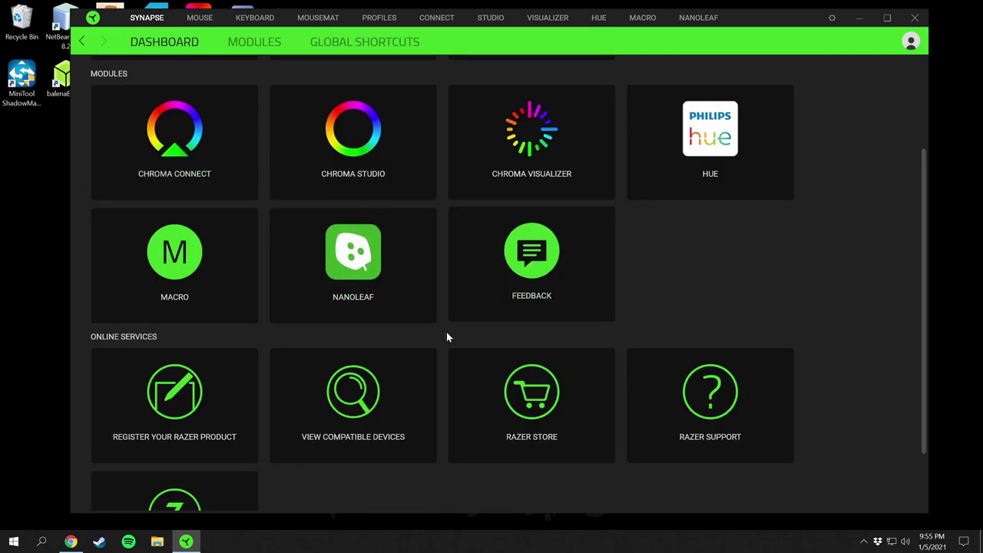
Open the Macro module, browse the macro list and the recording options, and return to the dashboard
click(210, 286)
scroll(246, 239, down, 3)
scroll(244, 239, up, 3)
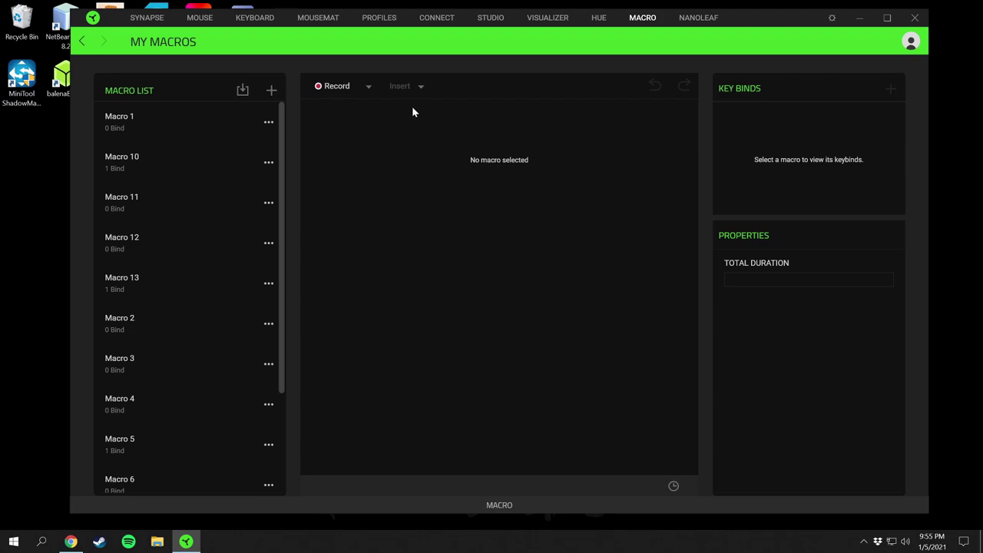
drag(282, 253, 272, 202)
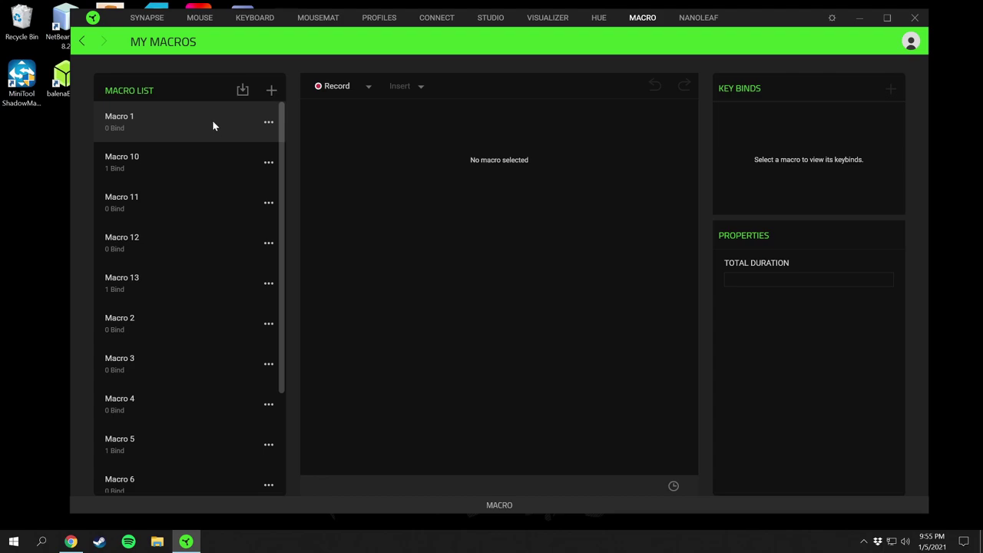
click(368, 89)
click(368, 89)
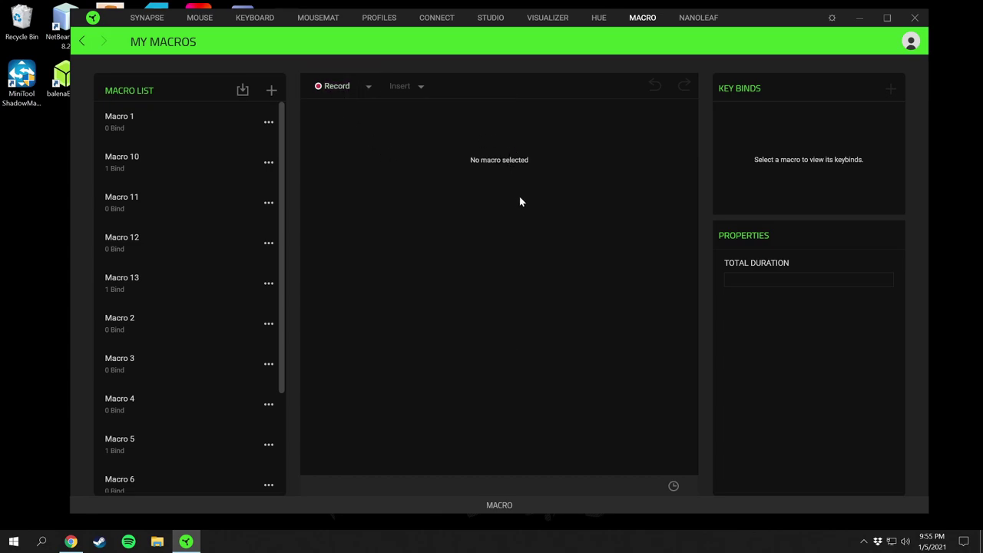
click(138, 18)
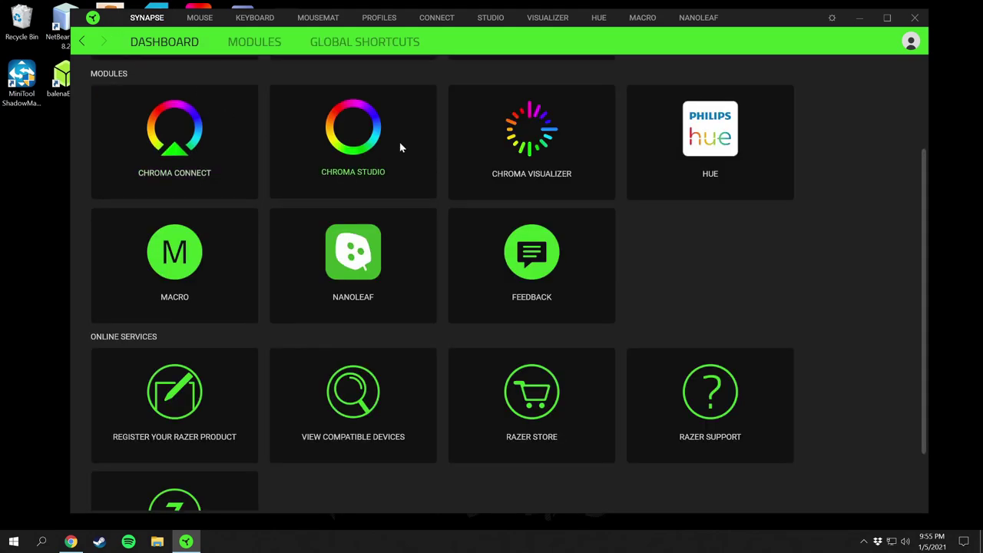
Open the Nanoleaf module, view its Chroma integration page, and return to the dashboard
click(336, 286)
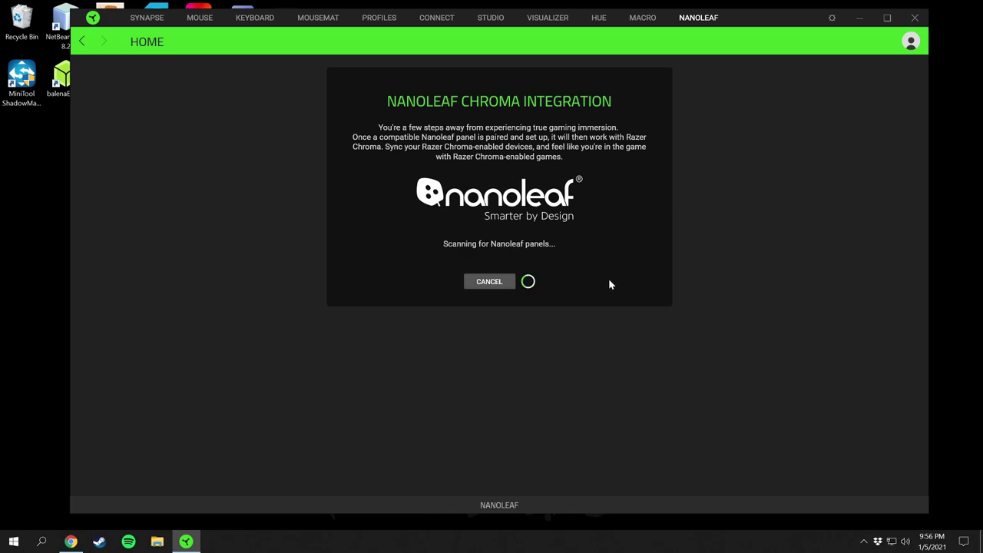
click(147, 19)
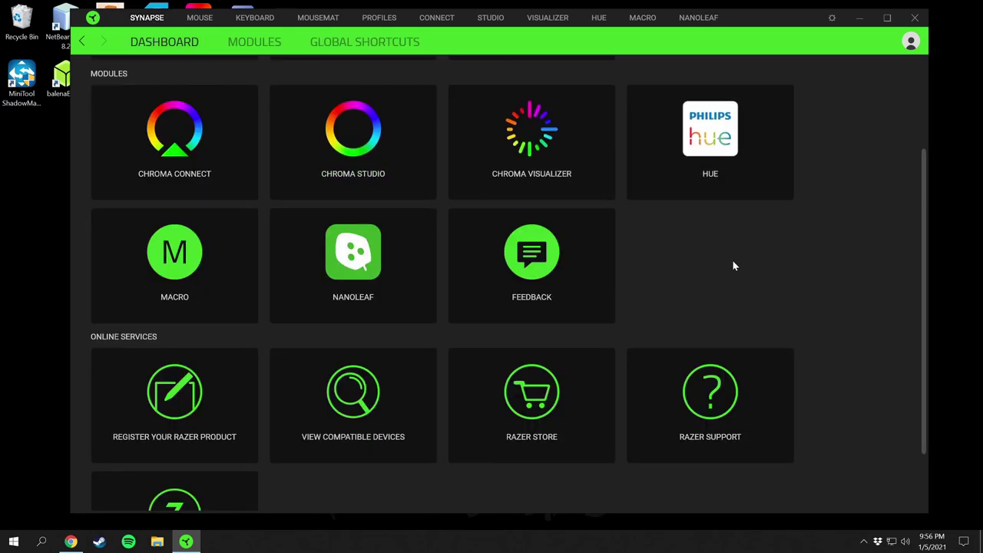
Open the compatible devices page from the dashboard's online services and examine its list of supported products
scroll(866, 278, down, 2)
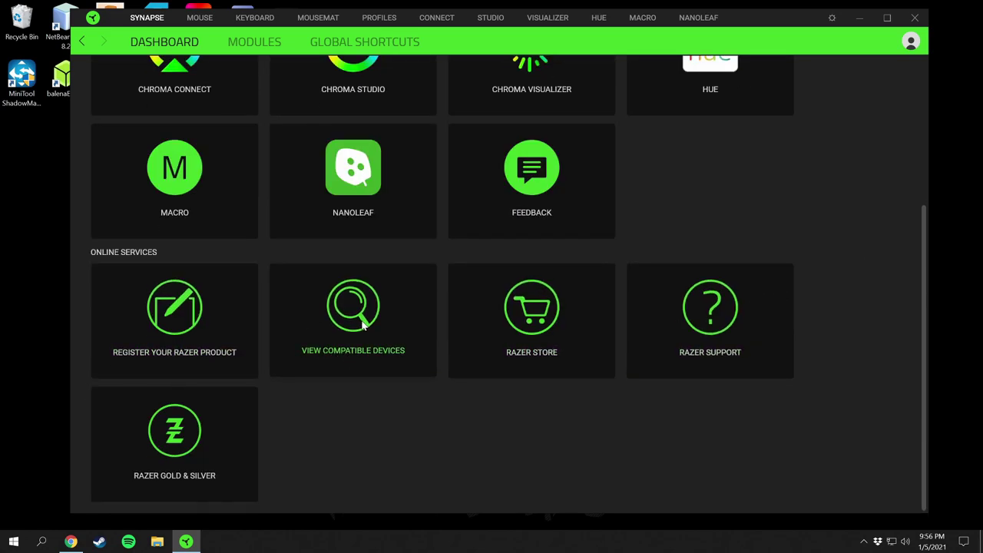
click(364, 345)
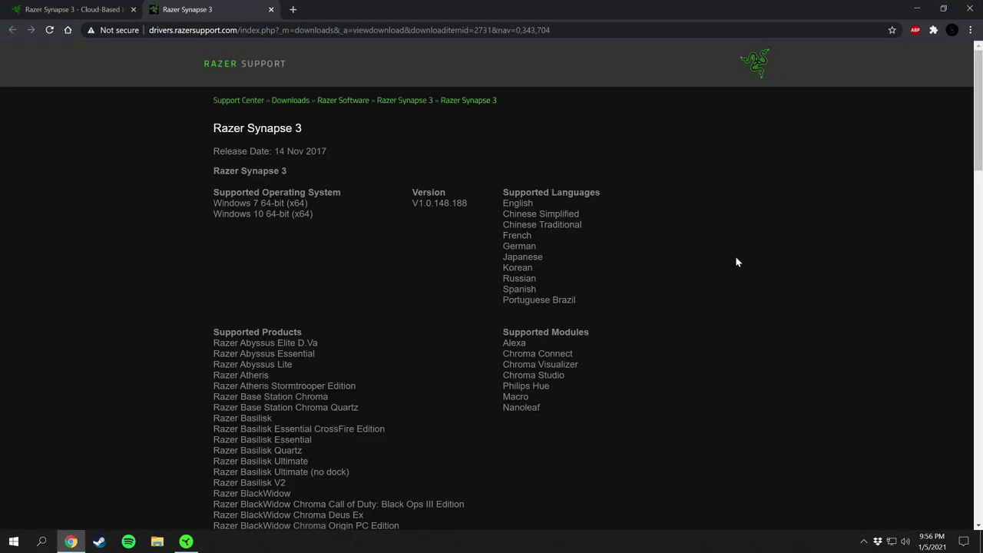
scroll(748, 259, down, 3)
scroll(340, 172, down, 6)
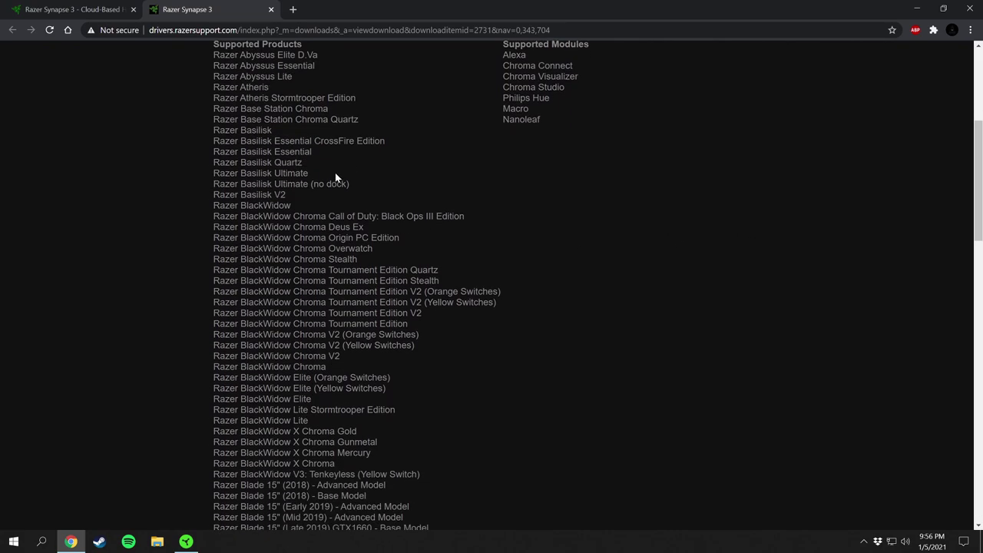
scroll(492, 284, down, 11)
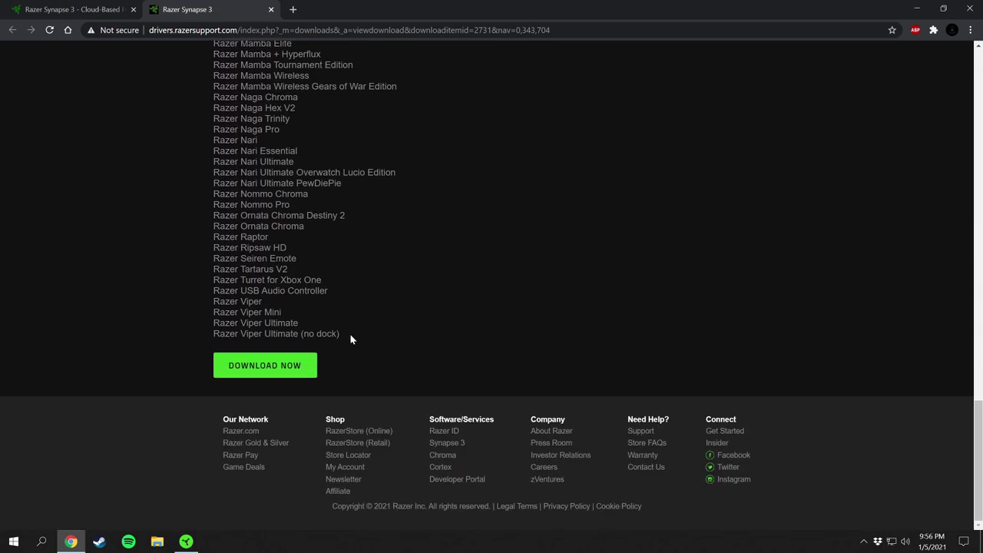
scroll(325, 331, up, 20)
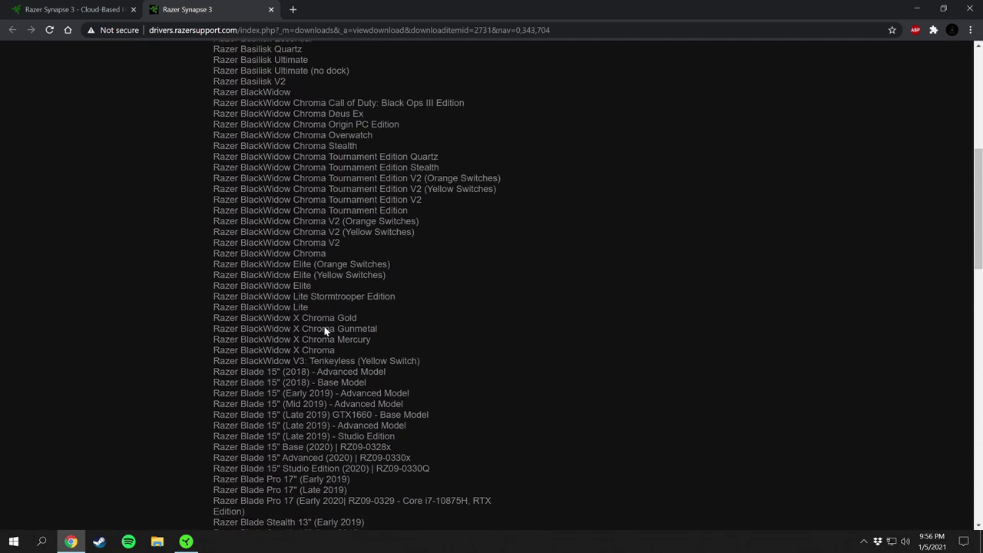
scroll(325, 332, up, 1)
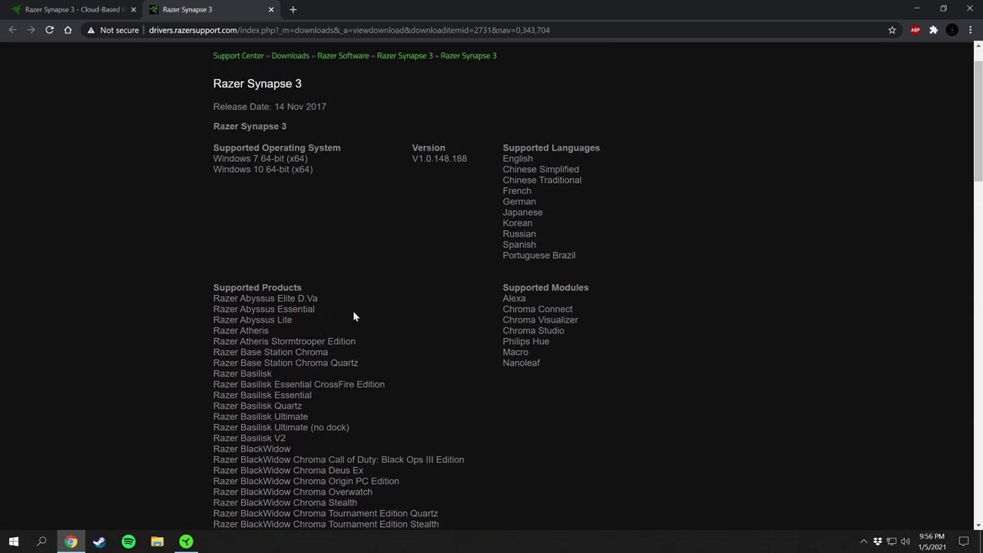
Minimize the browser showing the supported products page and return to the device overview on the Synapse dashboard
scroll(352, 311, up, 1)
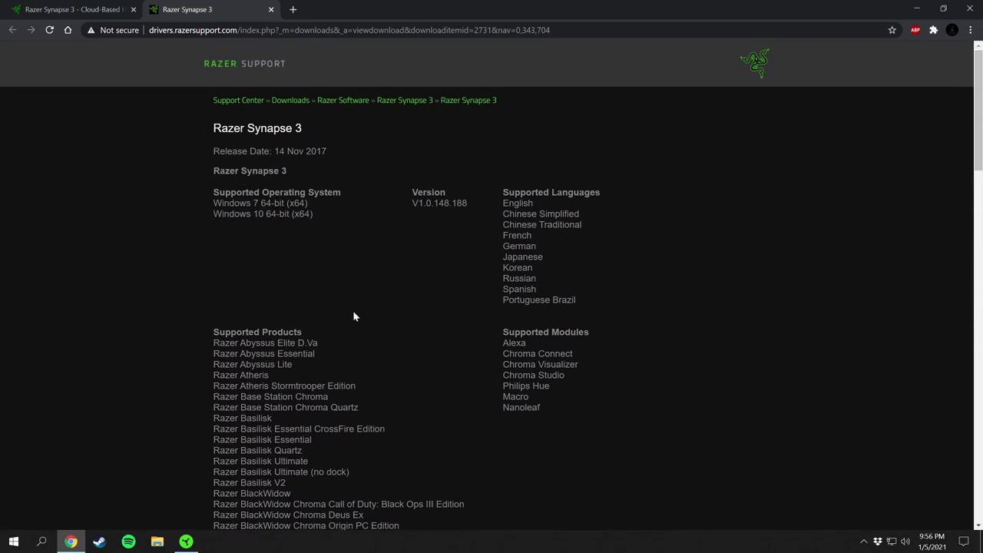
click(920, 7)
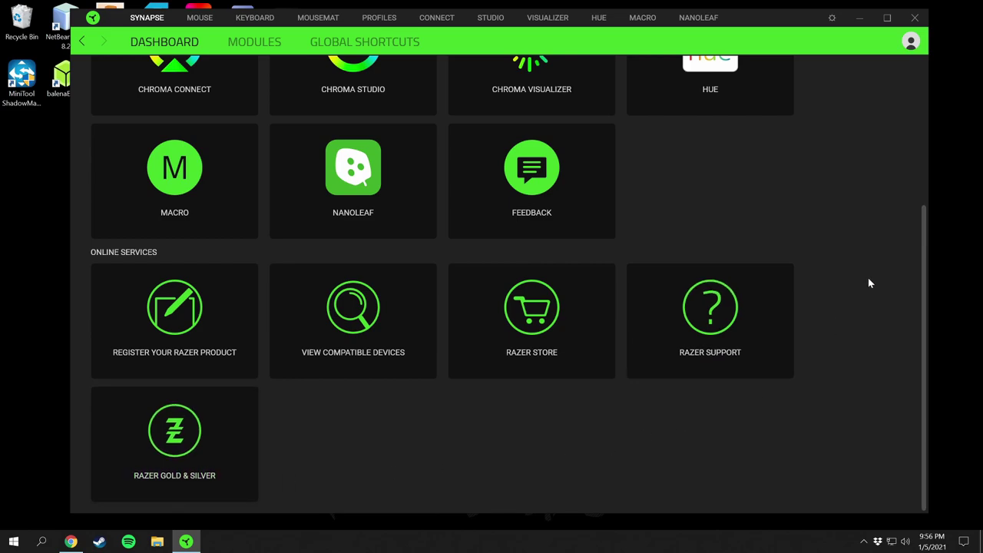
scroll(879, 321, up, 3)
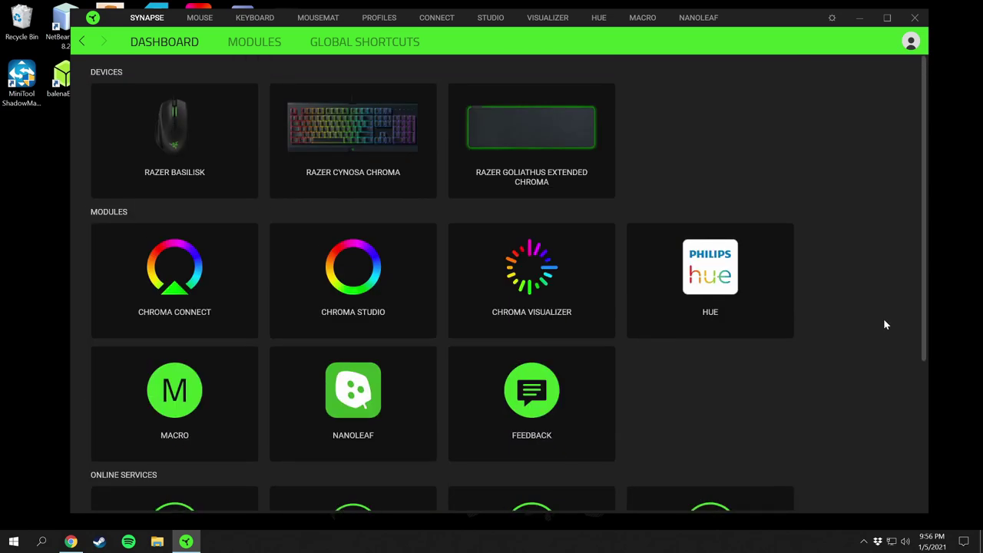
Start a new global shortcut, view the Switch Device Profile options for Razer Cynosa Chroma and Razer Basilisk, and return to the dashboard without saving
click(368, 42)
click(490, 171)
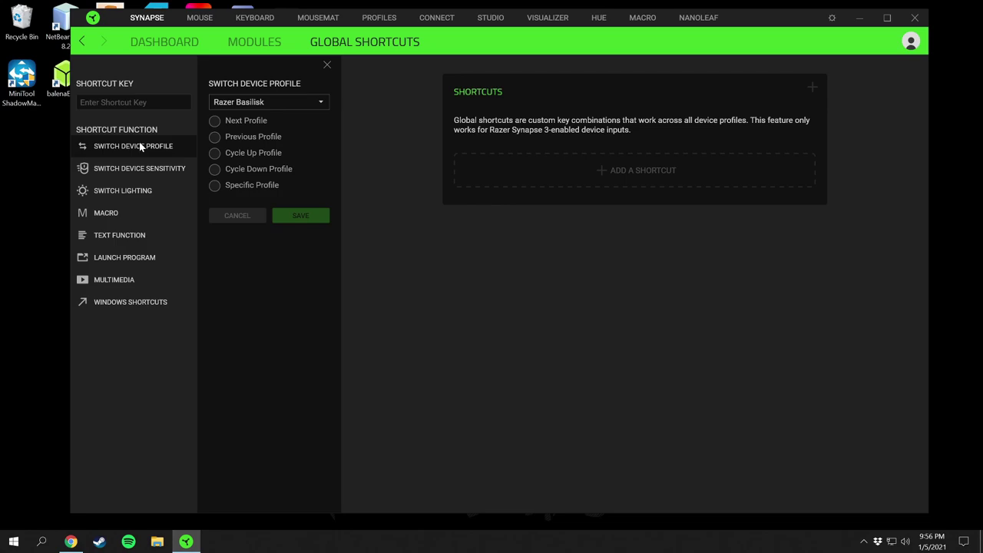
click(279, 102)
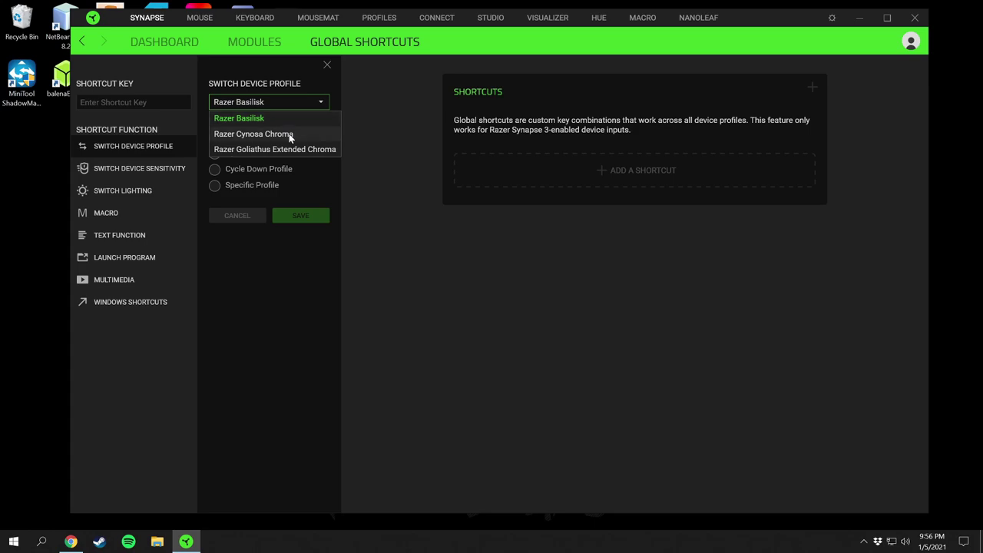
click(280, 137)
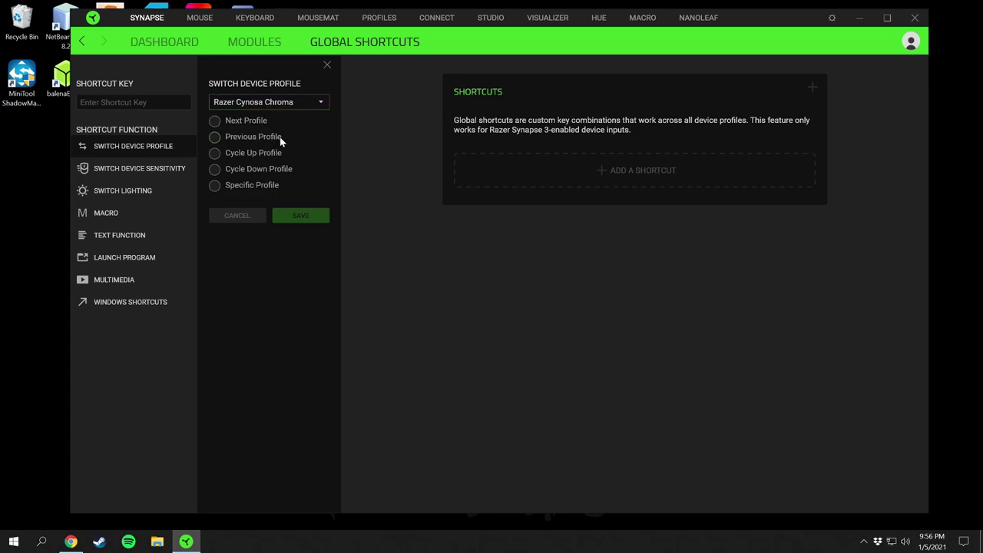
click(284, 104)
click(265, 118)
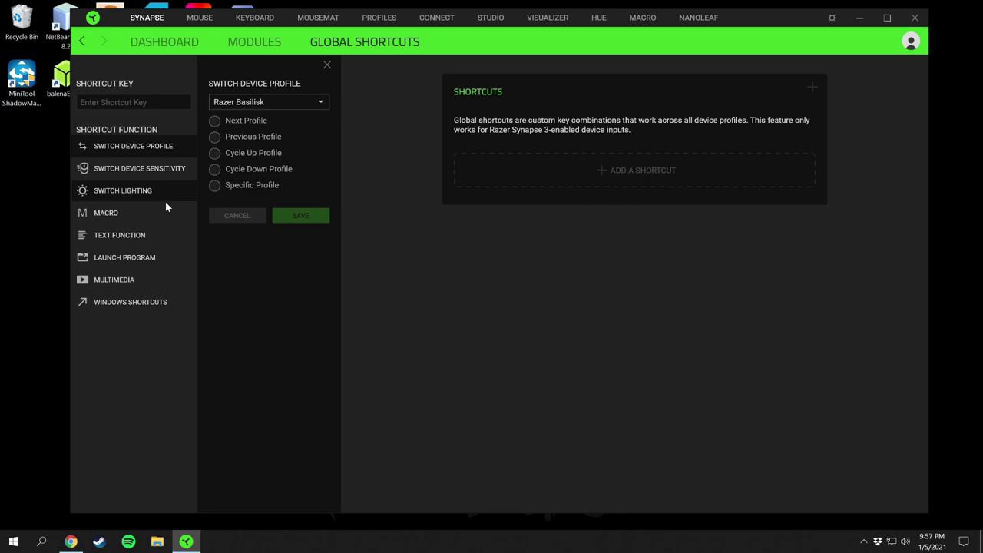
click(187, 107)
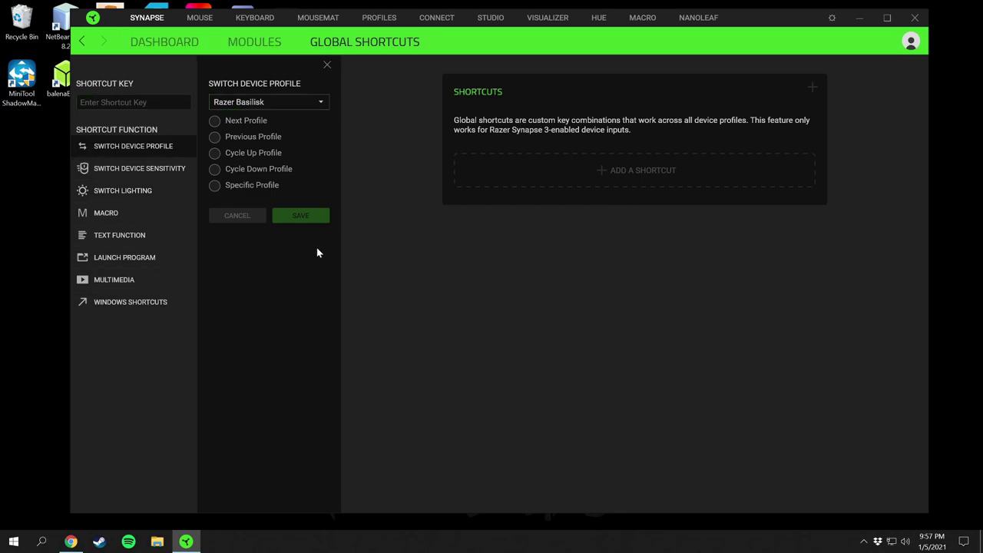
click(165, 43)
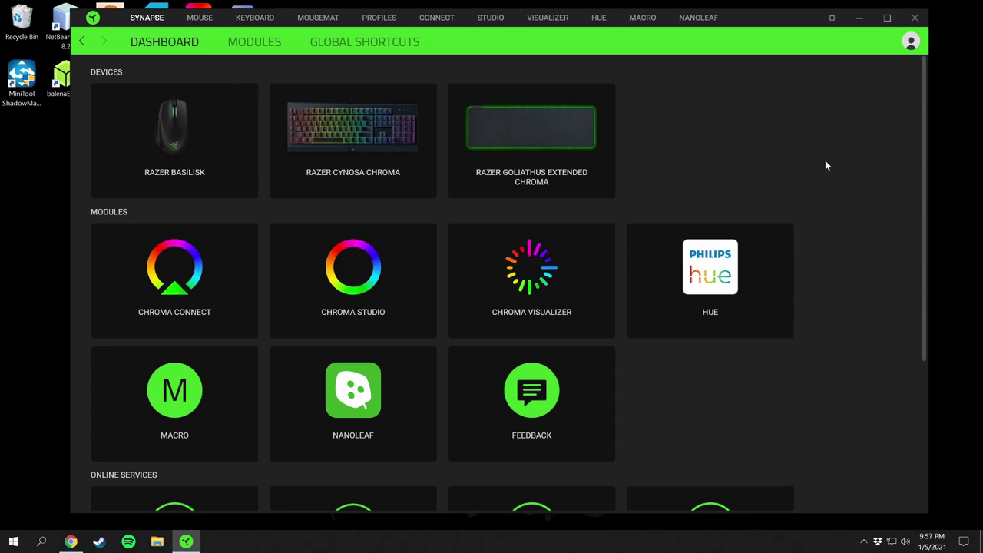
Open Razer Central from the system tray, view its notifications, apps and Razer ID account pages, and close it
click(864, 542)
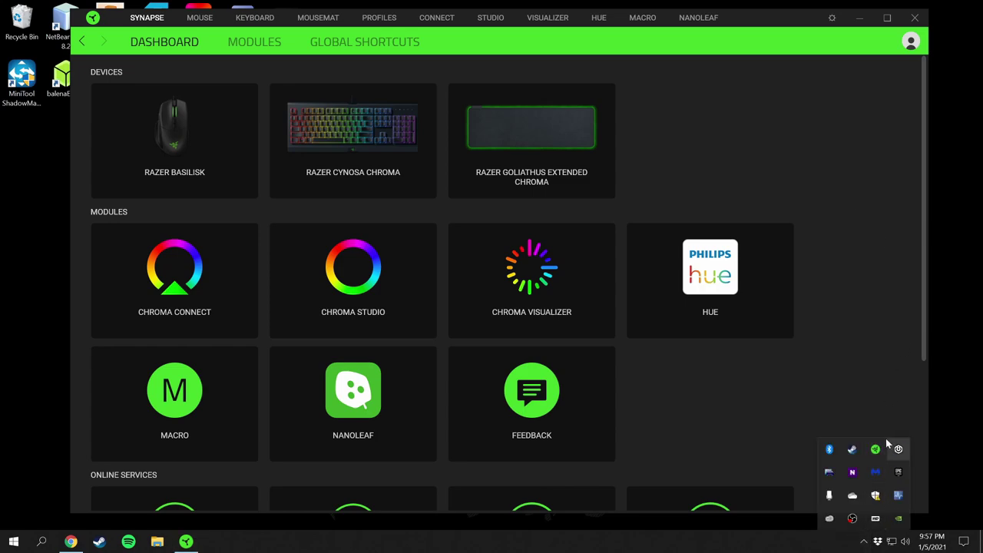
right_click(875, 453)
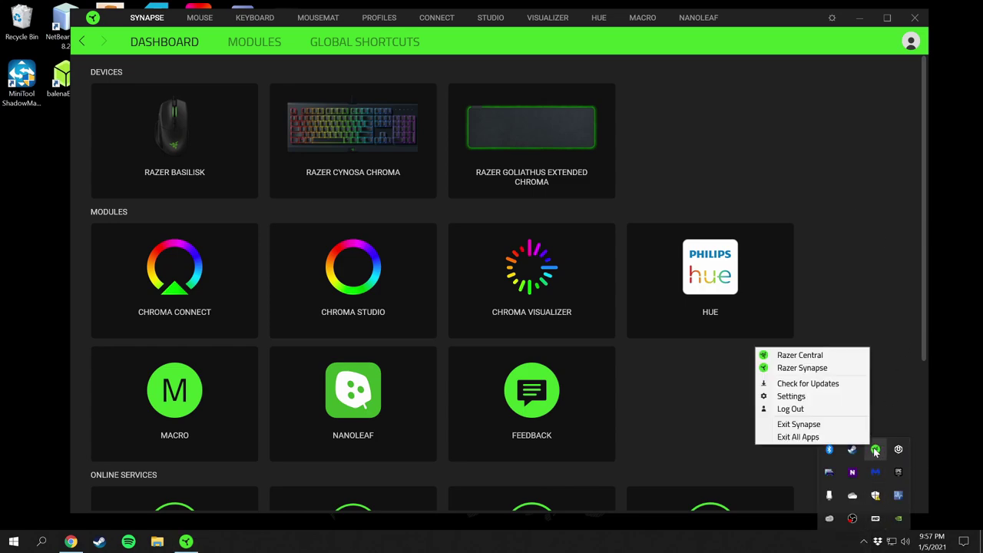
click(815, 360)
drag(736, 172, 527, 77)
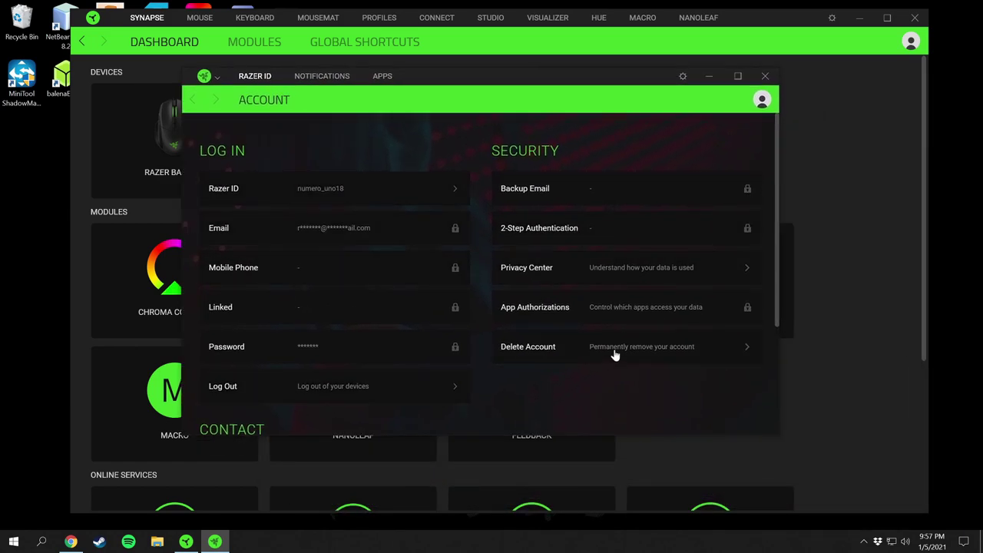
click(322, 76)
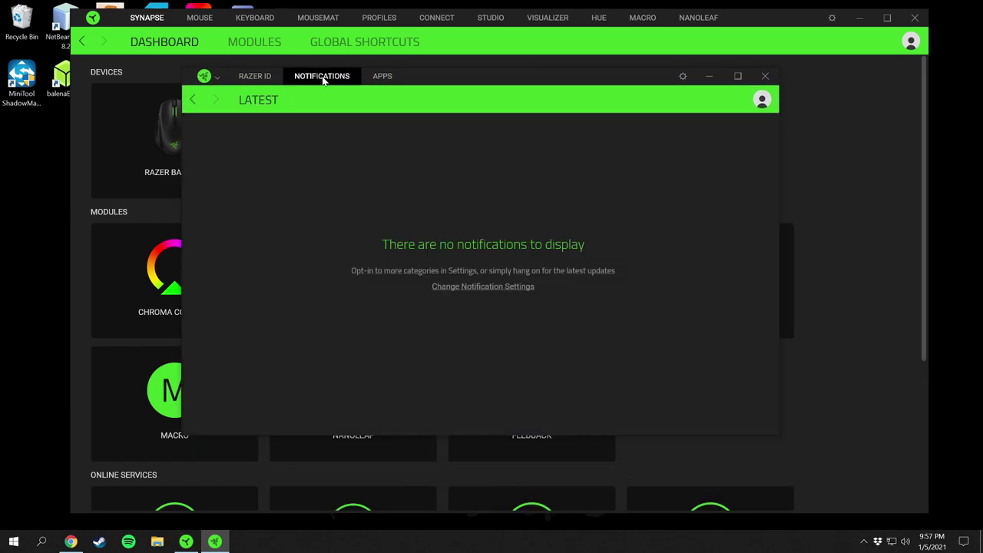
click(380, 77)
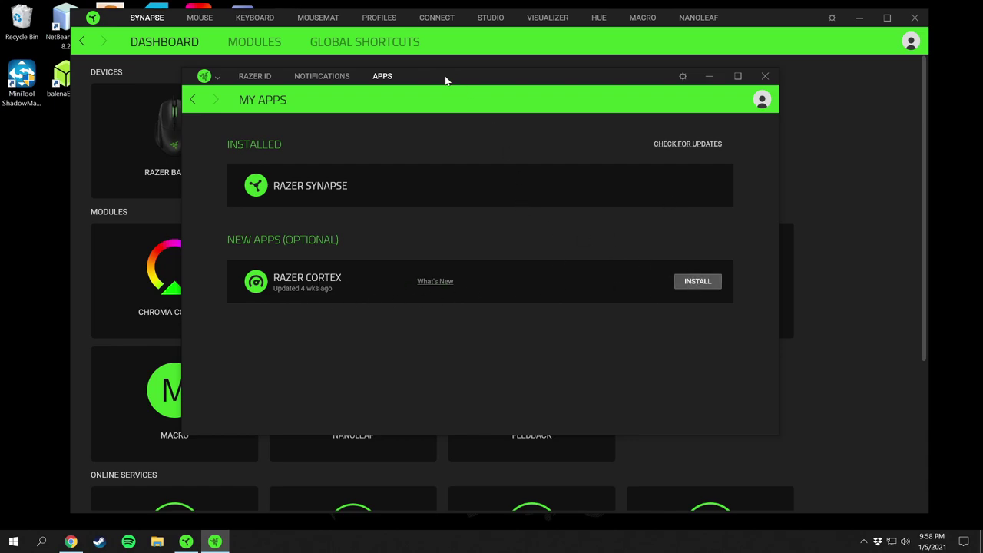
click(255, 76)
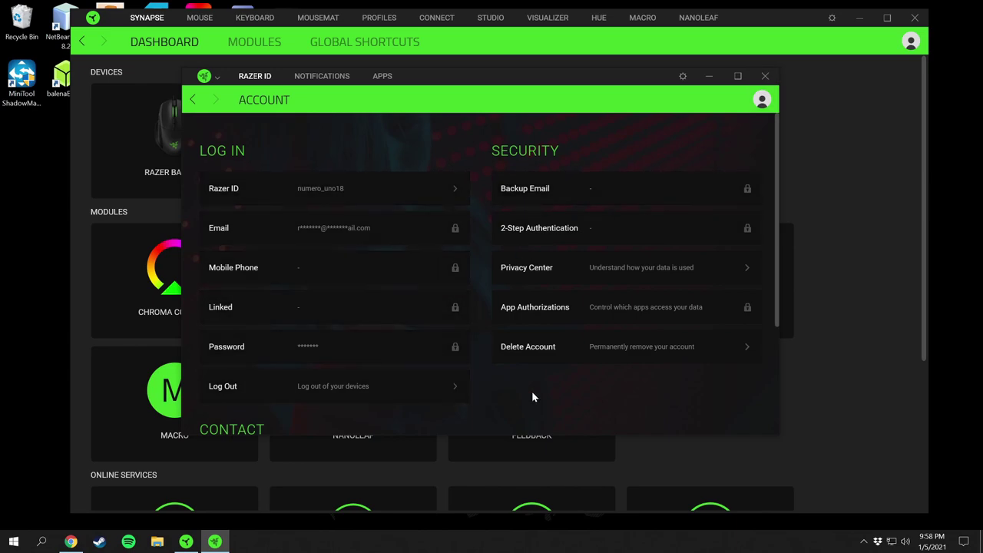
click(765, 75)
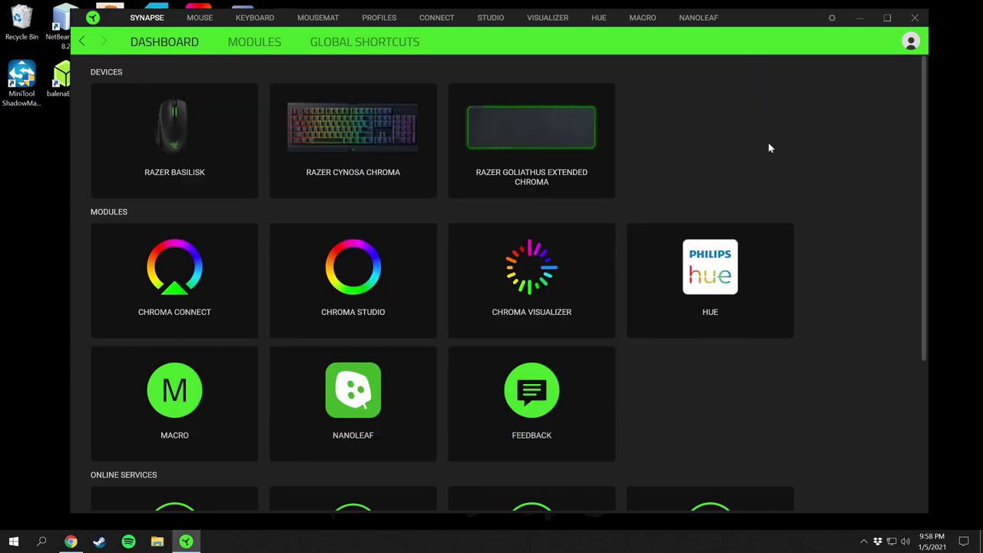